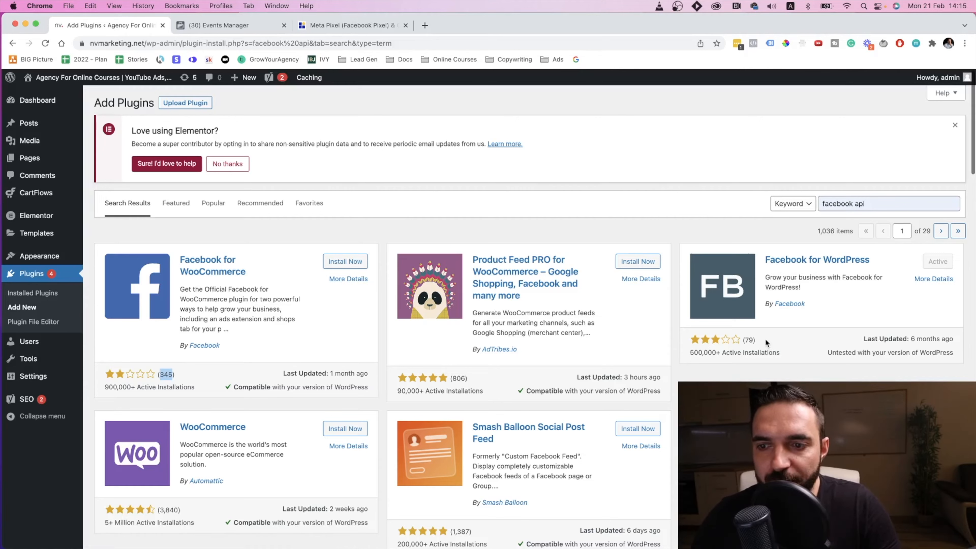
Step: Compare the review counts and publishers of the Facebook for WordPress and Facebook for WooCommerce plugins in the search results
{"action": "left_click_drag", "start_coordinate": [721, 337], "coordinate": [754, 340]}
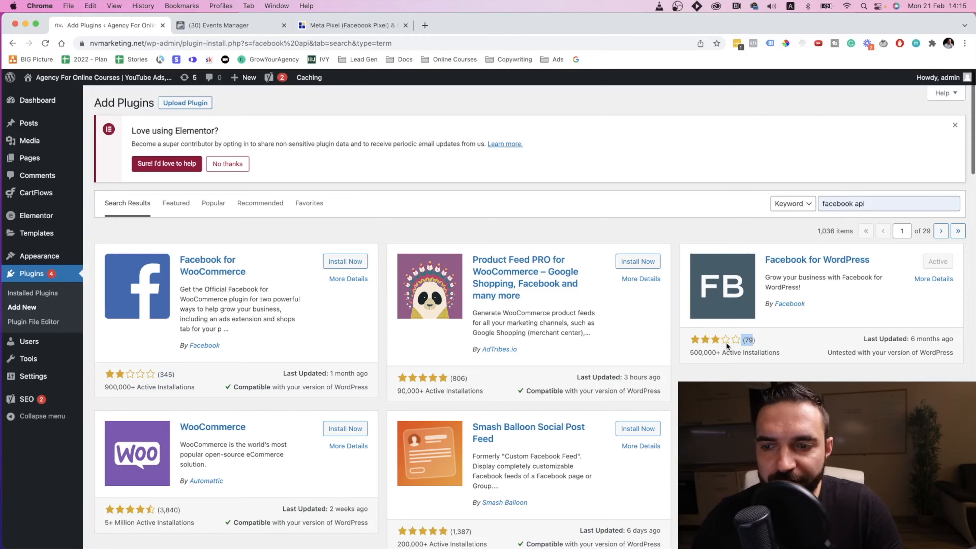
{"action": "left_click", "coordinate": [804, 335]}
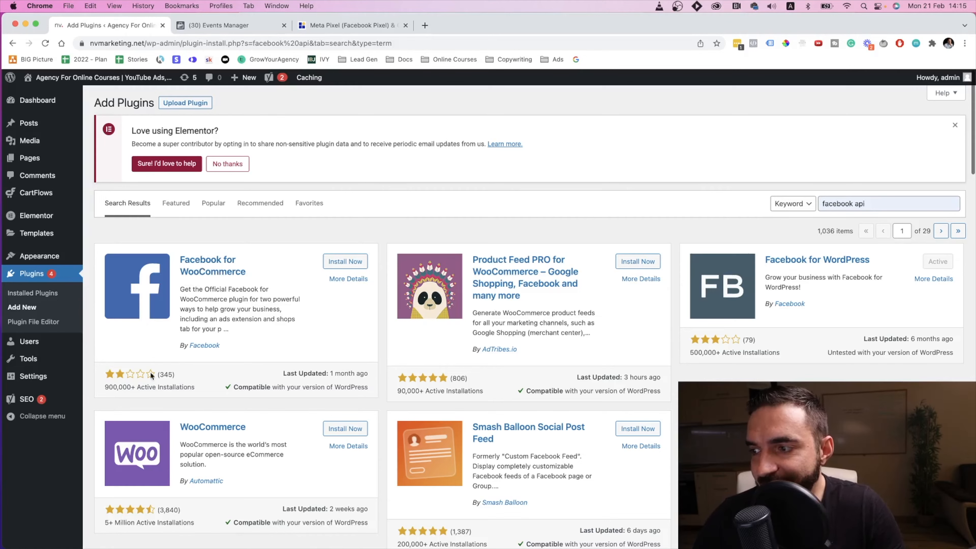
{"action": "left_click_drag", "start_coordinate": [214, 348], "coordinate": [188, 346]}
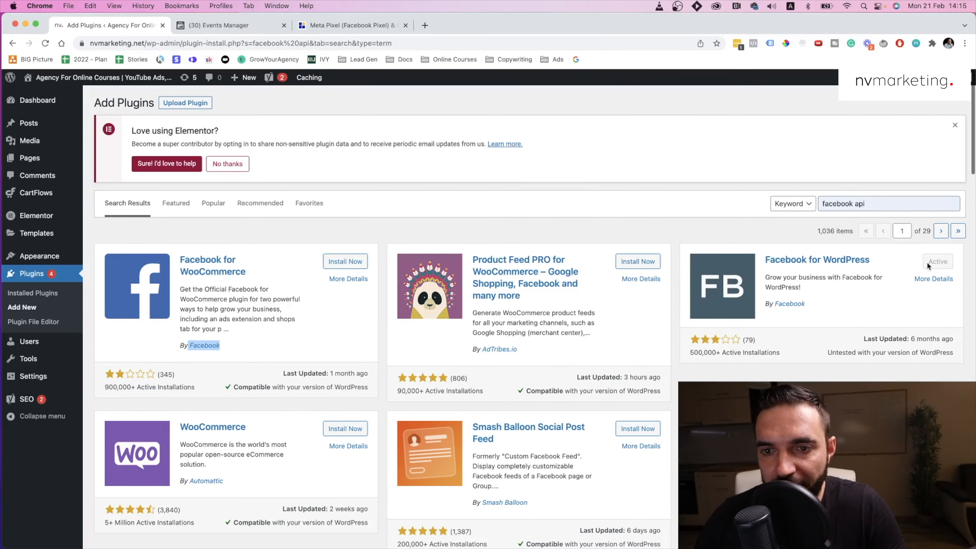
Step: Switch to Meta Events Manager and check the connection method of the pixel's PageView event
{"action": "left_click", "coordinate": [230, 26]}
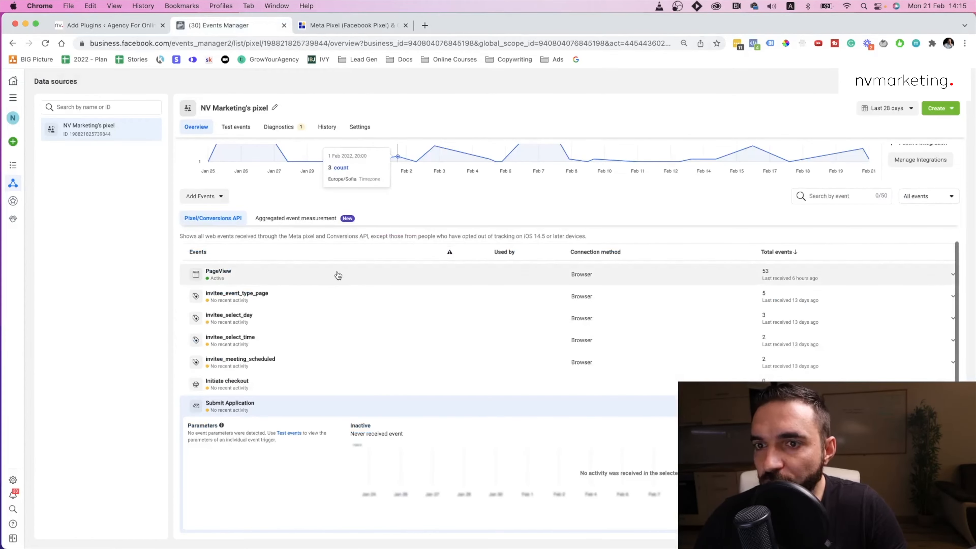
{"action": "scroll", "coordinate": [577, 273], "scroll_direction": "up", "scroll_amount": 3}
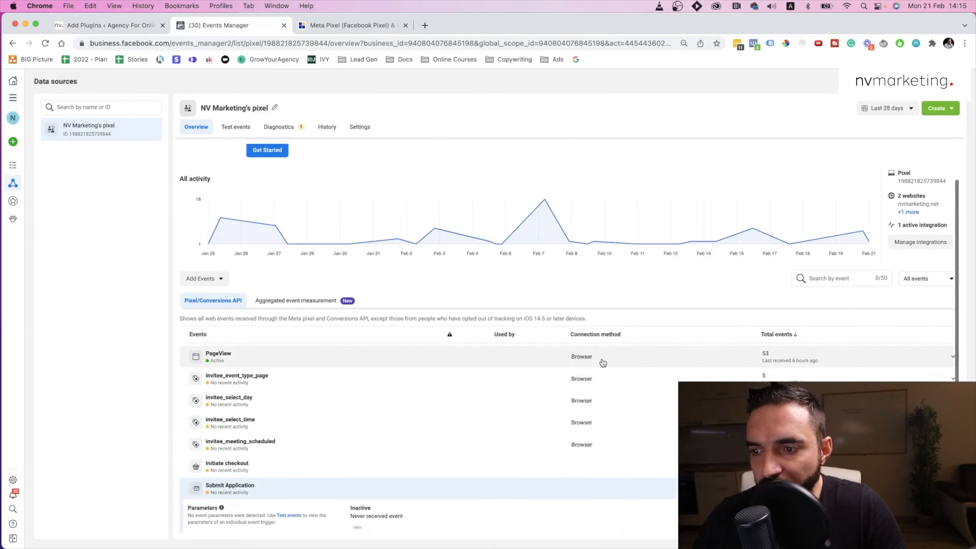
{"action": "double_click", "coordinate": [570, 360]}
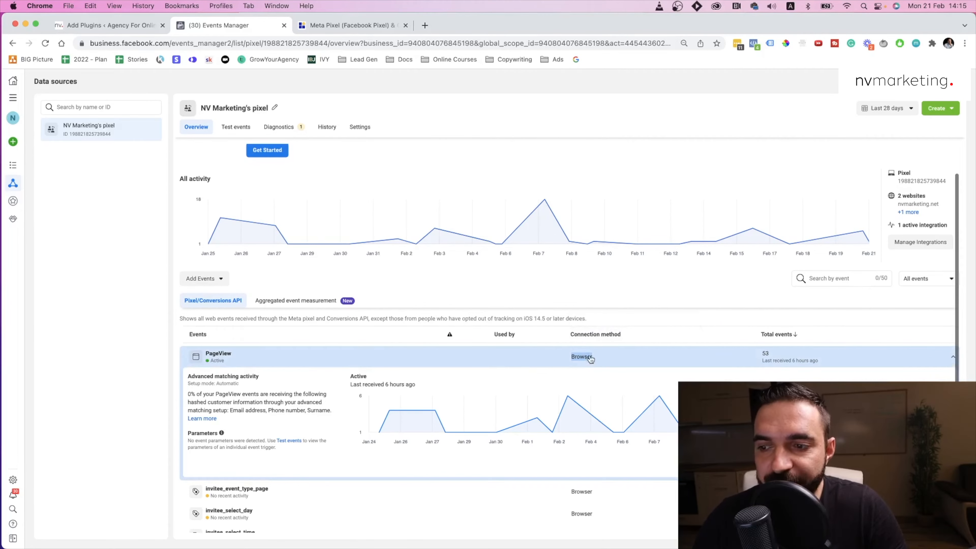
{"action": "left_click", "coordinate": [602, 358]}
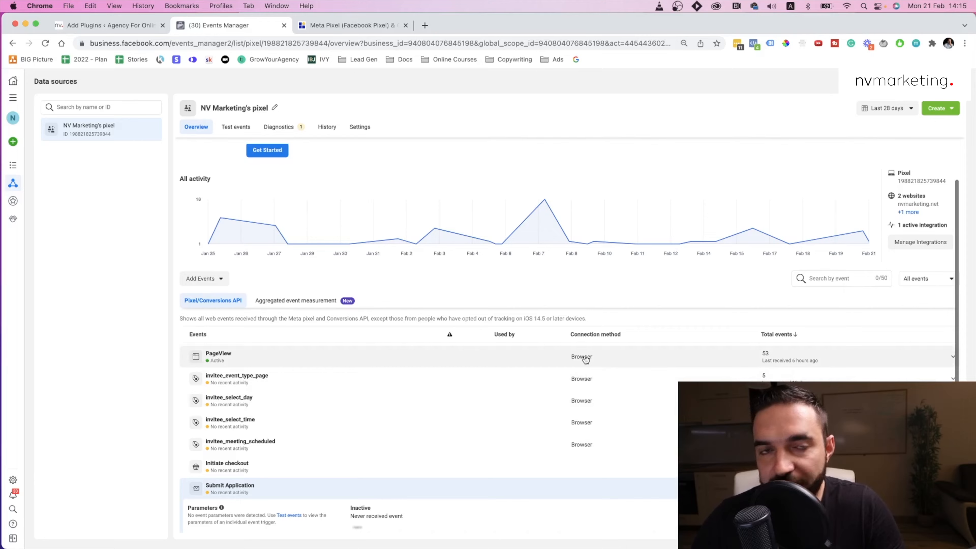
Step: Check the site's Facebook connection status in the WordPress Facebook settings, and compare it with the event connection methods in Events Manager
{"action": "left_click", "coordinate": [110, 31]}
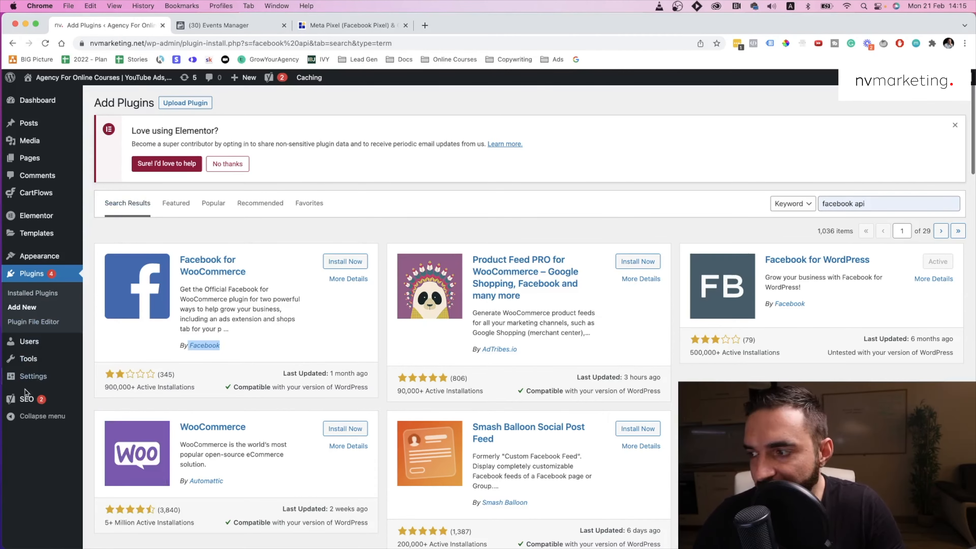
{"action": "mouse_move", "coordinate": [30, 377]}
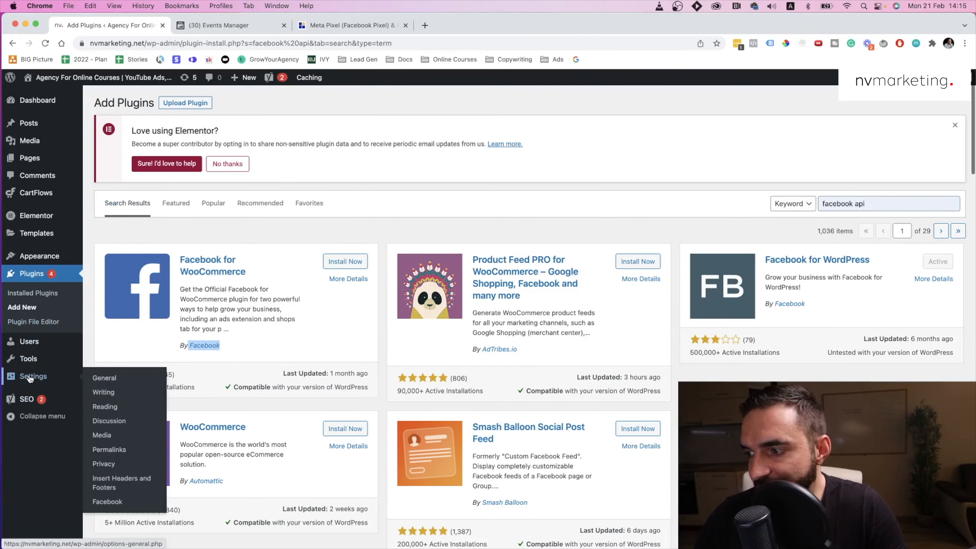
{"action": "left_click", "coordinate": [119, 502]}
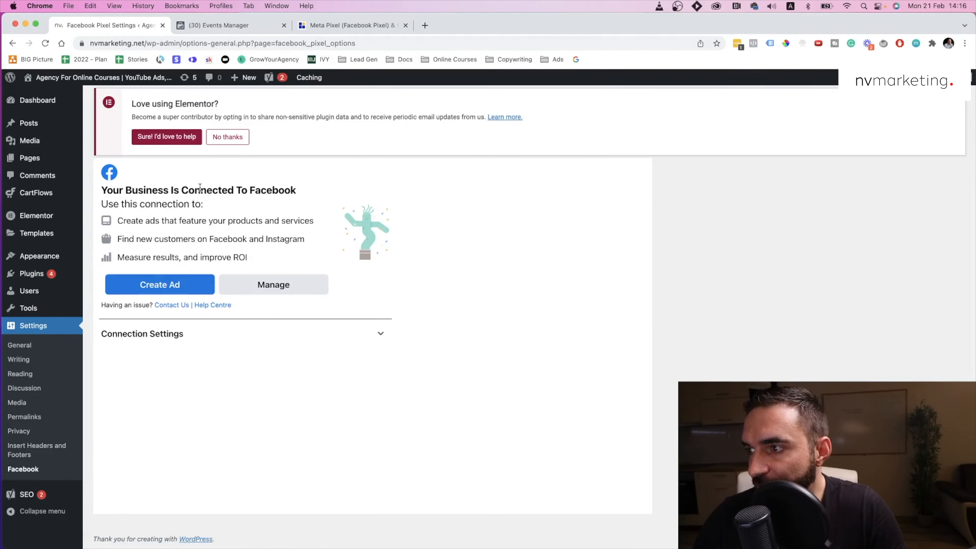
{"action": "left_click_drag", "start_coordinate": [297, 190], "coordinate": [107, 188]}
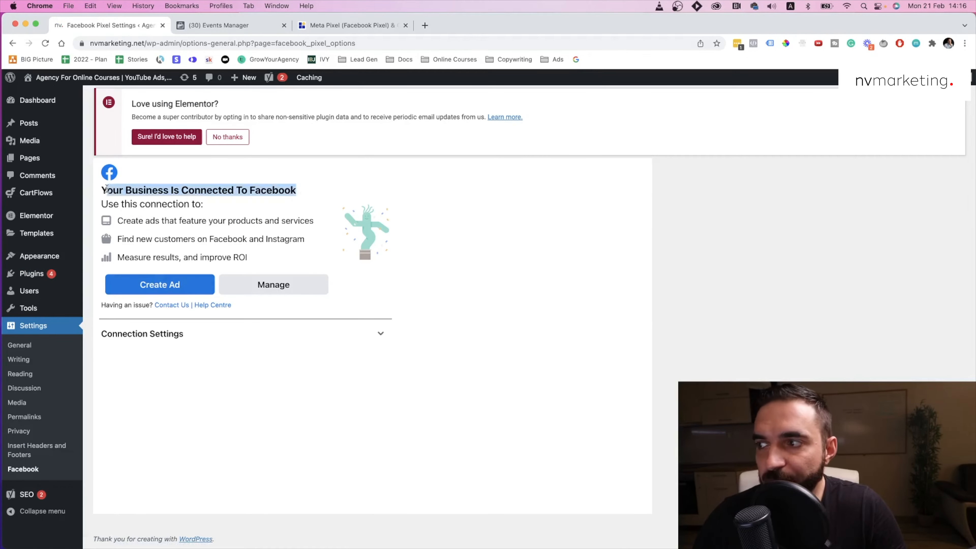
{"action": "left_click", "coordinate": [203, 27]}
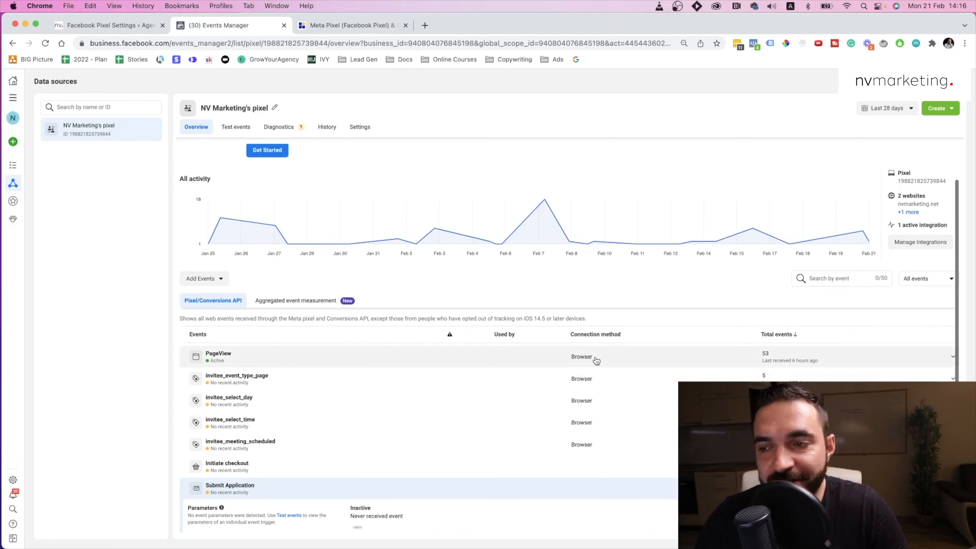
Step: Deactivate the Facebook for WordPress plugin in the WordPress site's installed plugins
{"action": "left_click", "coordinate": [112, 26]}
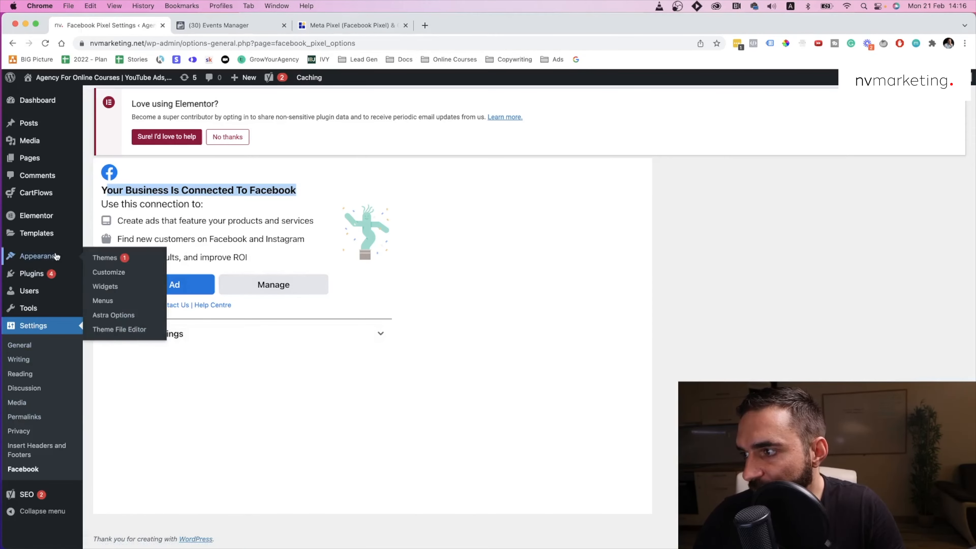
{"action": "mouse_move", "coordinate": [40, 273]}
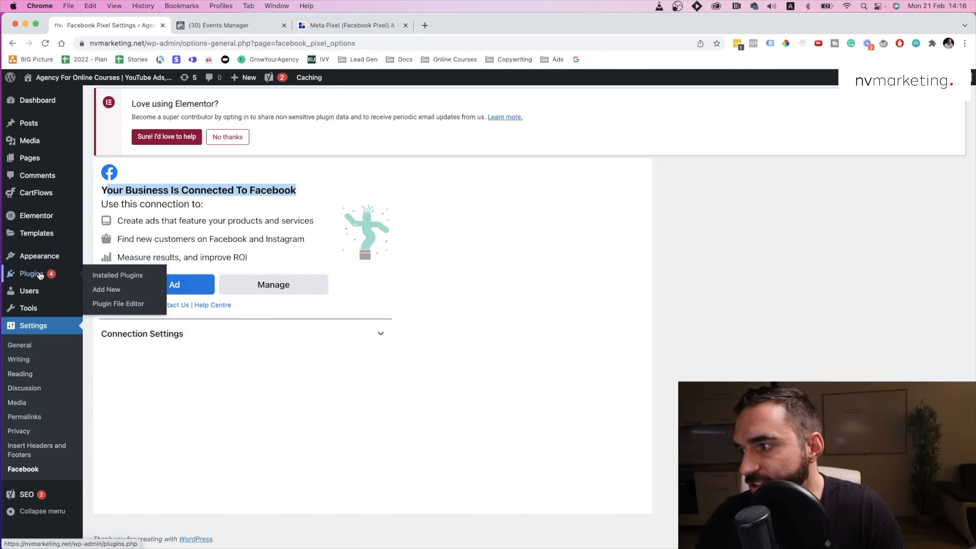
{"action": "left_click", "coordinate": [121, 281]}
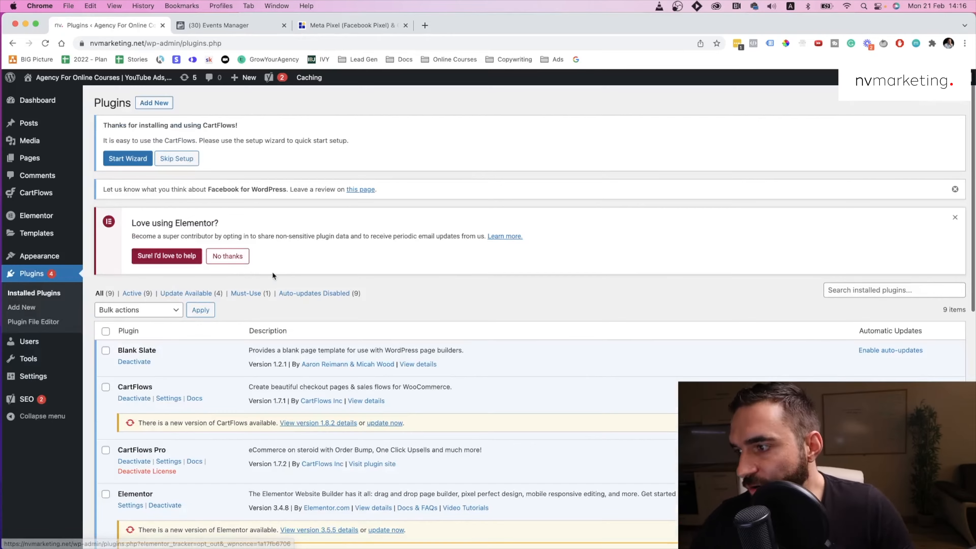
{"action": "scroll", "coordinate": [301, 379], "scroll_direction": "down", "scroll_amount": 10}
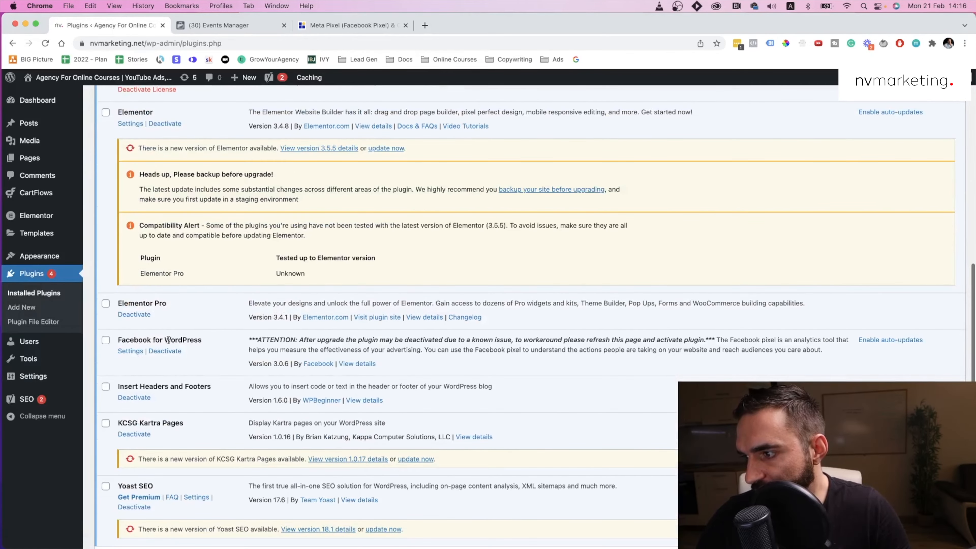
{"action": "double_click", "coordinate": [169, 340]}
{"action": "left_click", "coordinate": [165, 351]}
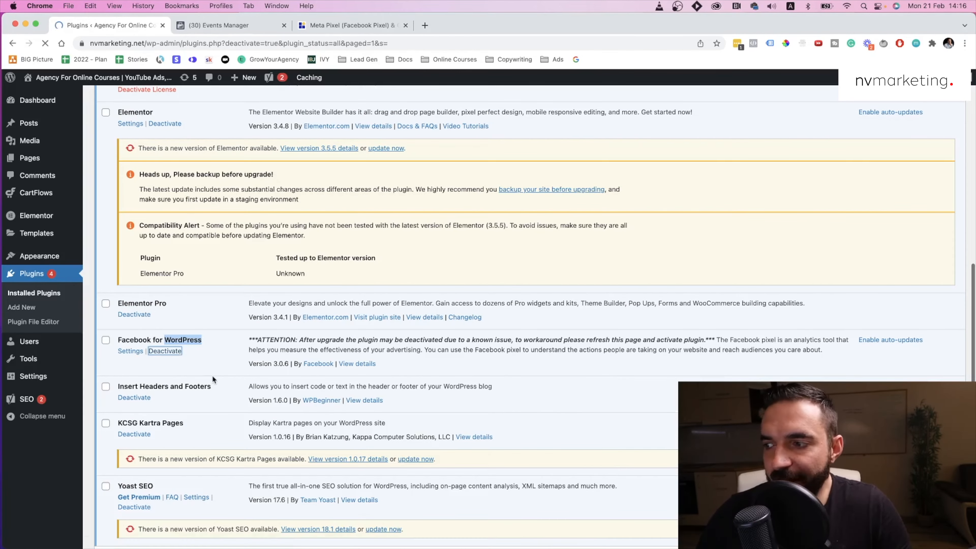
{"action": "scroll", "coordinate": [214, 375], "scroll_direction": "down", "scroll_amount": 3}
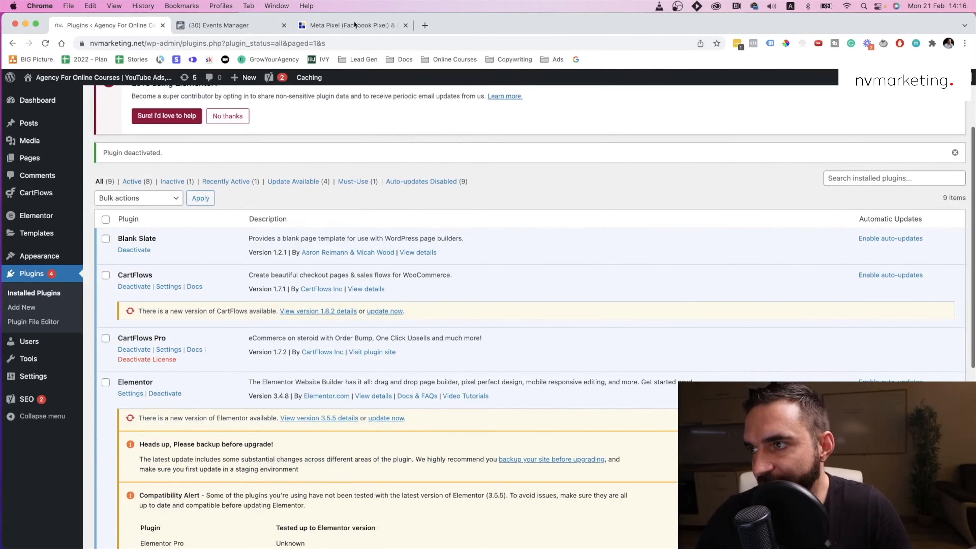
Step: Review the PixelYourSite website, including the plugin description, the founder credit and the tutorial articles
{"action": "left_click", "coordinate": [348, 25]}
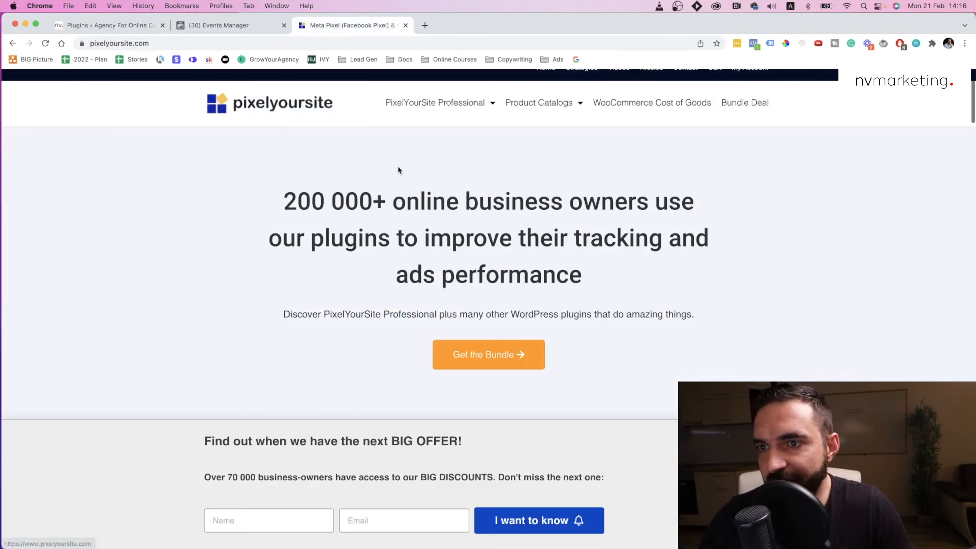
{"action": "scroll", "coordinate": [399, 170], "scroll_direction": "up", "scroll_amount": 1}
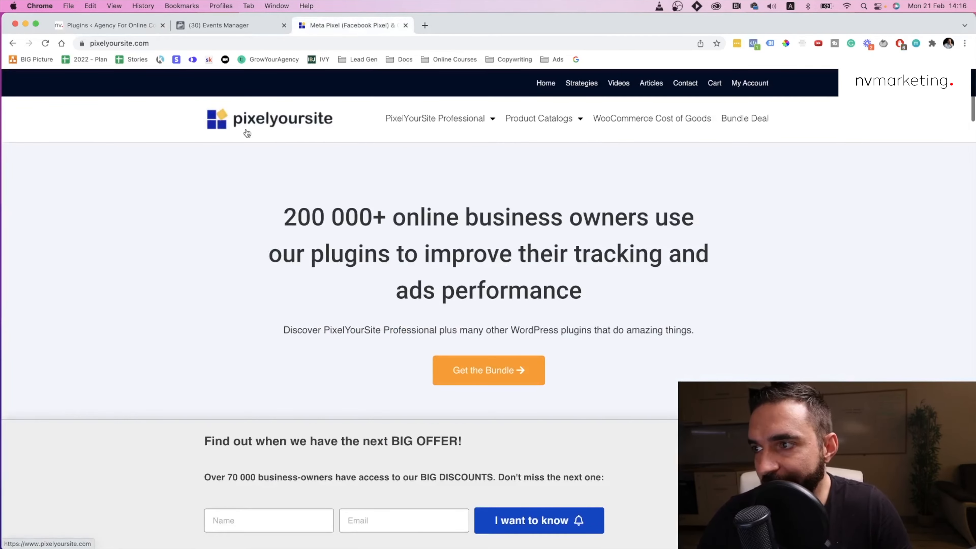
{"action": "scroll", "coordinate": [380, 222], "scroll_direction": "down", "scroll_amount": 12}
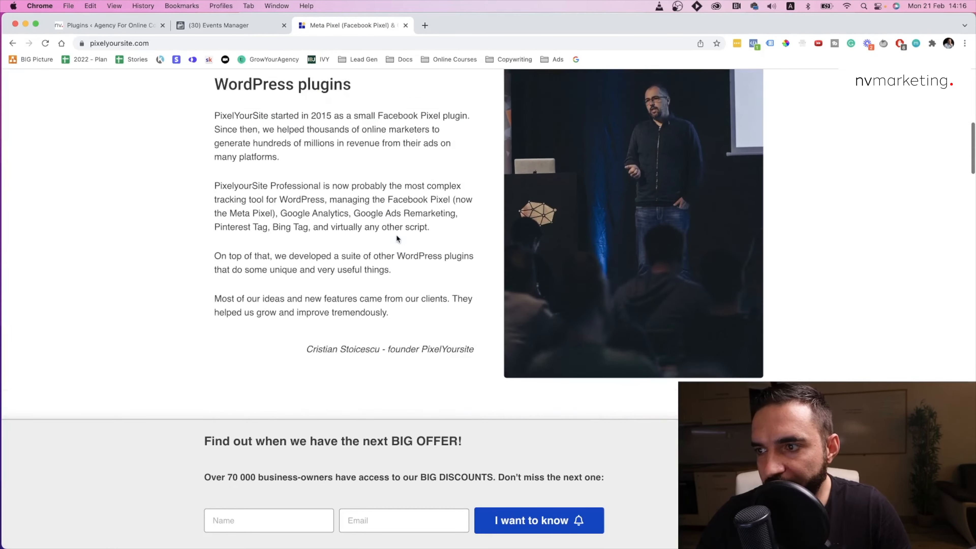
{"action": "scroll", "coordinate": [500, 223], "scroll_direction": "up", "scroll_amount": 2}
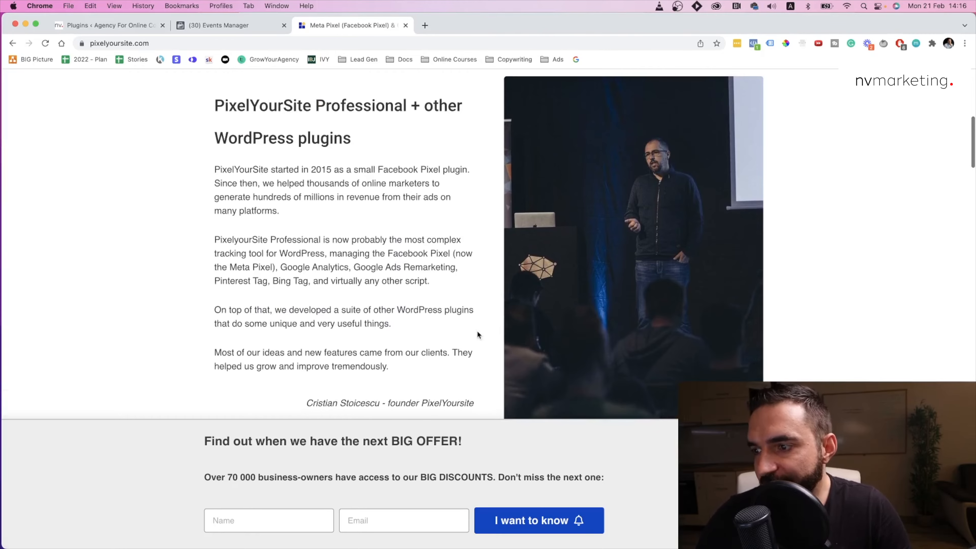
{"action": "scroll", "coordinate": [477, 333], "scroll_direction": "down", "scroll_amount": 1}
{"action": "left_click_drag", "start_coordinate": [306, 378], "coordinate": [486, 387]}
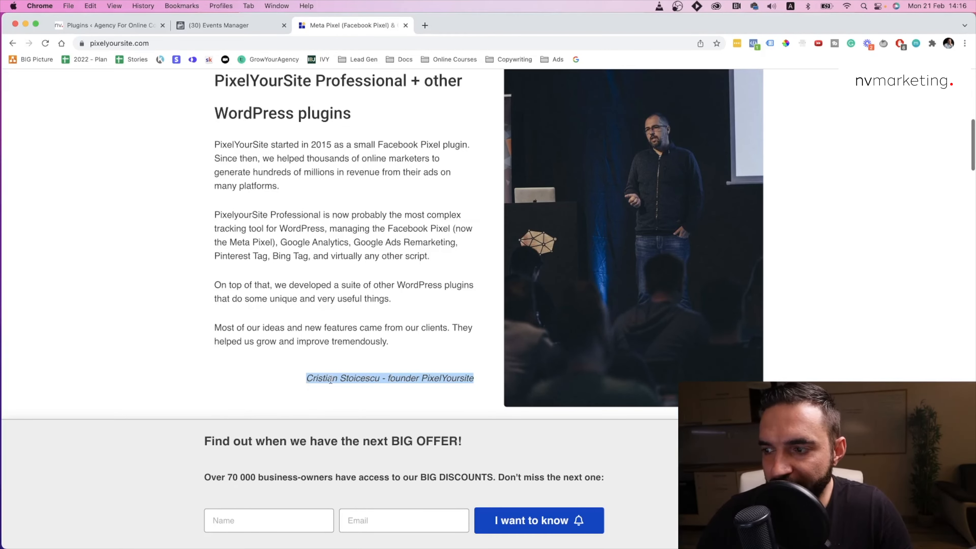
{"action": "scroll", "coordinate": [349, 400], "scroll_direction": "down", "scroll_amount": 1}
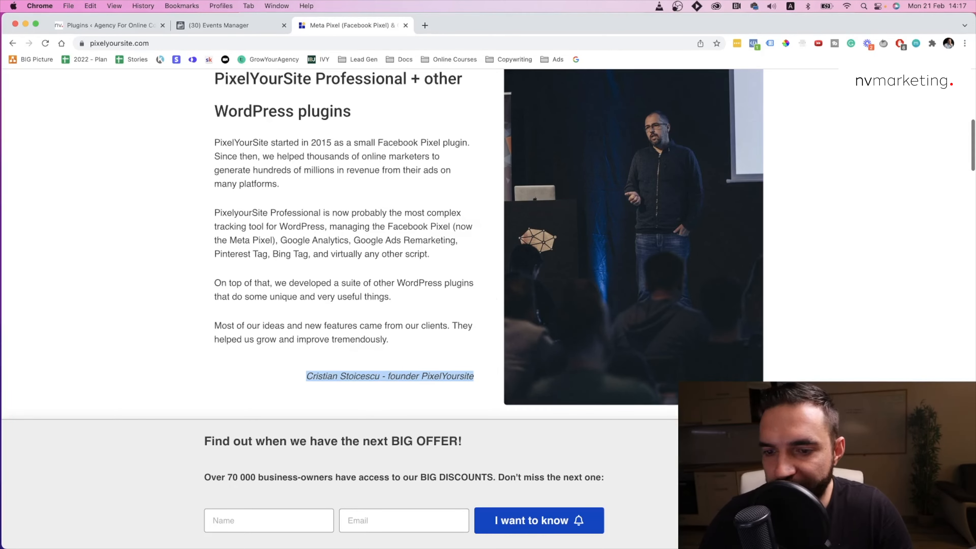
{"action": "scroll", "coordinate": [490, 331], "scroll_direction": "down", "scroll_amount": 5}
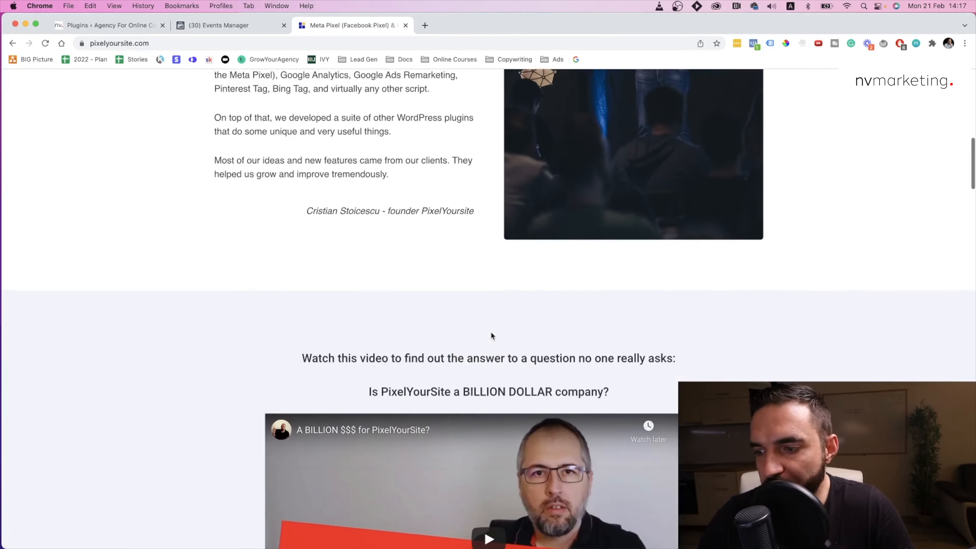
{"action": "scroll", "coordinate": [491, 331], "scroll_direction": "up", "scroll_amount": 10}
{"action": "scroll", "coordinate": [253, 119], "scroll_direction": "up", "scroll_amount": 3}
{"action": "scroll", "coordinate": [414, 342], "scroll_direction": "down", "scroll_amount": 15}
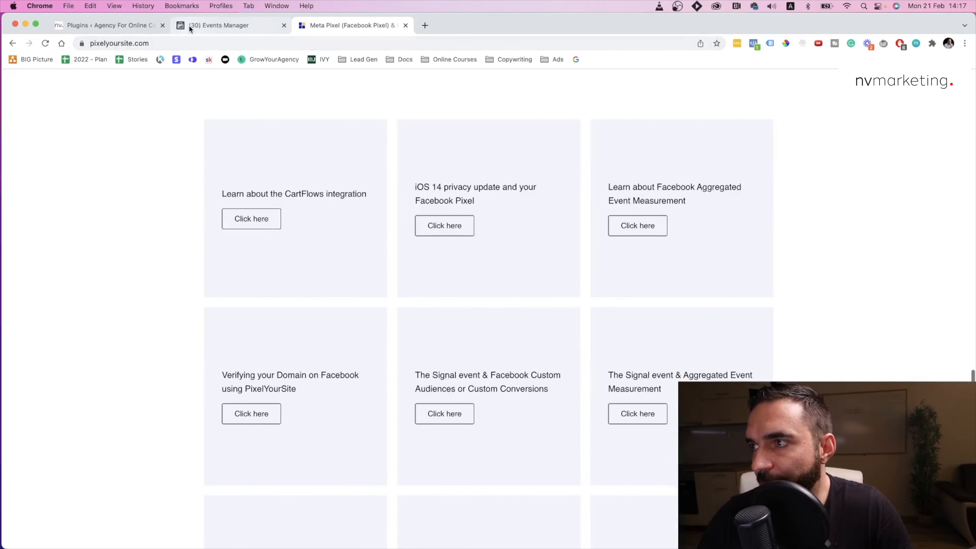
Step: Find the PixelYourSite – Your smart PIXEL (TAG) Manager plugin by searching "pixelyoursite" in WordPress, then install and activate it
{"action": "left_click", "coordinate": [106, 25]}
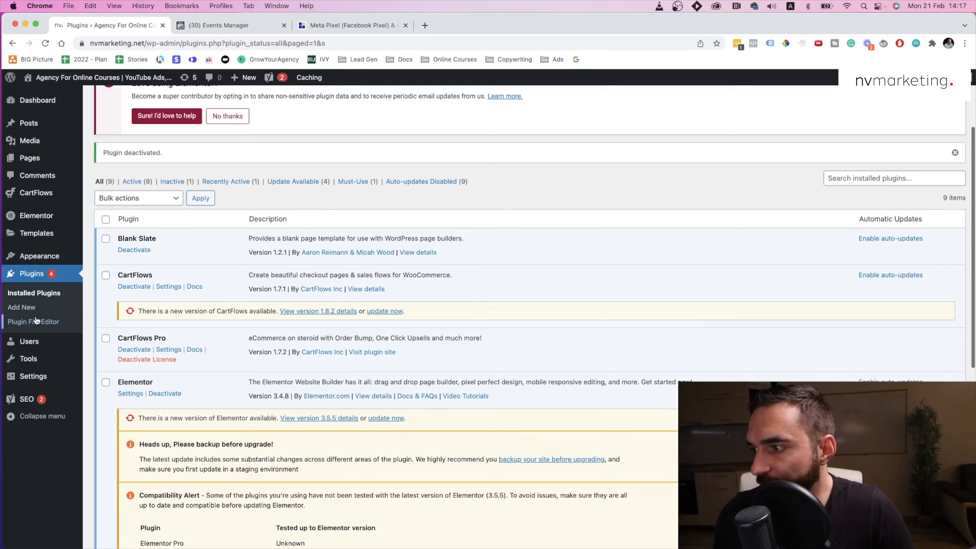
{"action": "left_click", "coordinate": [34, 308]}
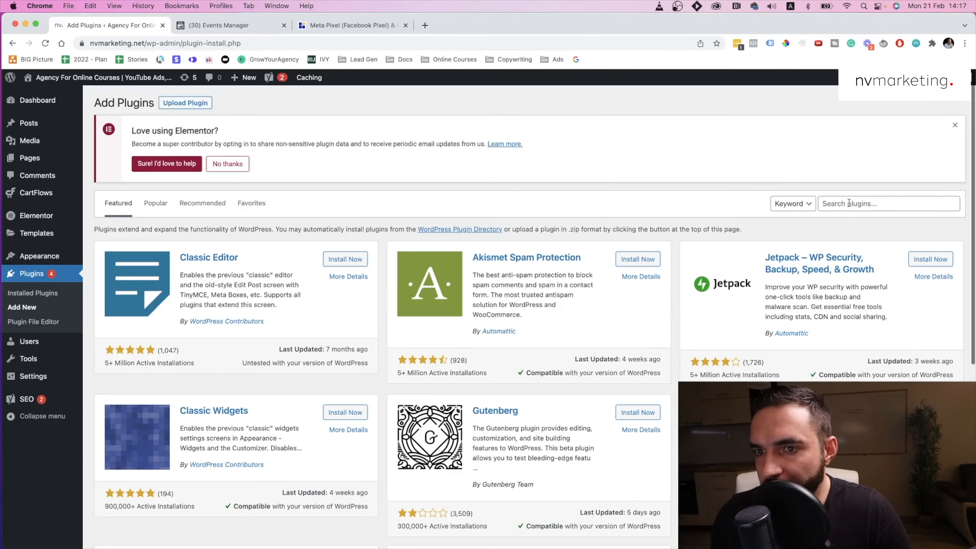
{"action": "left_click", "coordinate": [865, 203]}
{"action": "type", "text": "pix"}
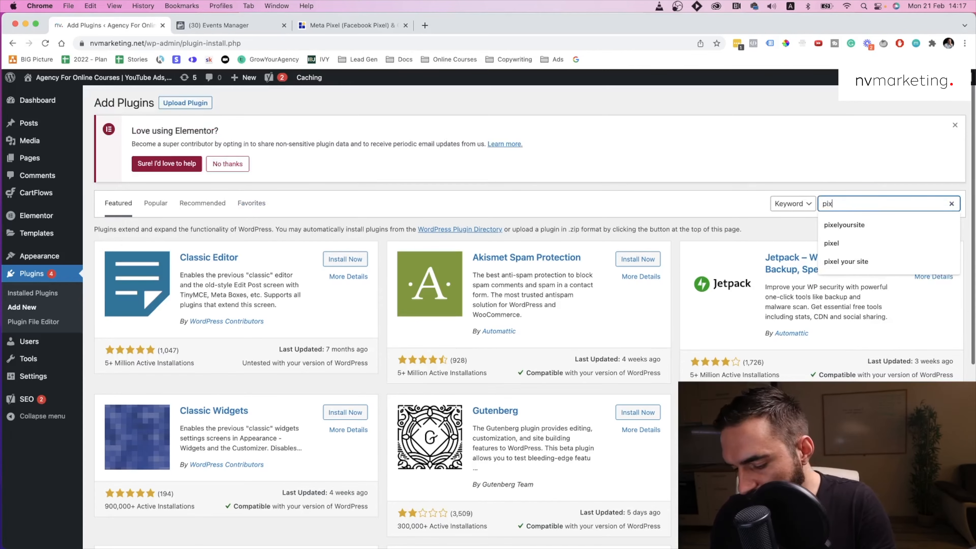
{"action": "type", "text": "elyoursi"}
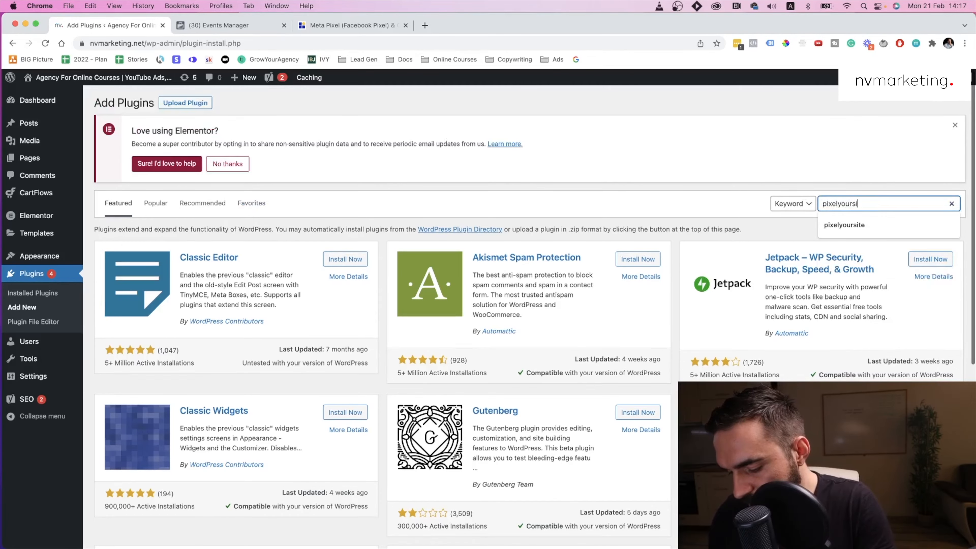
{"action": "type", "text": "te"}
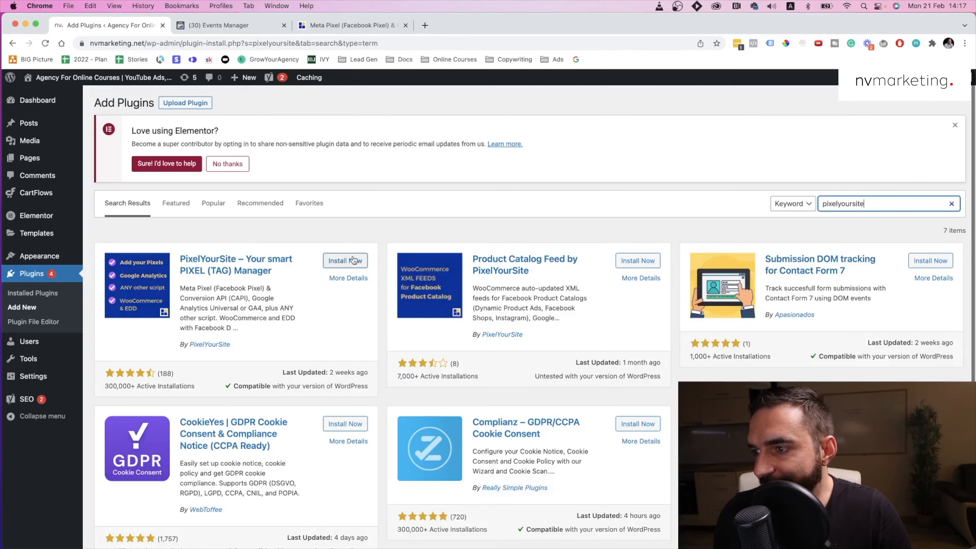
{"action": "left_click", "coordinate": [353, 260]}
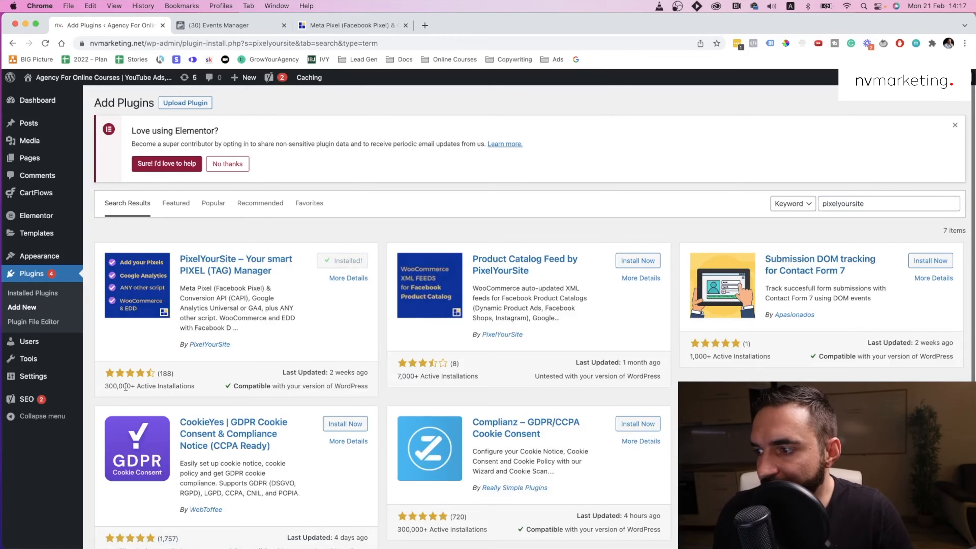
{"action": "left_click", "coordinate": [350, 261]}
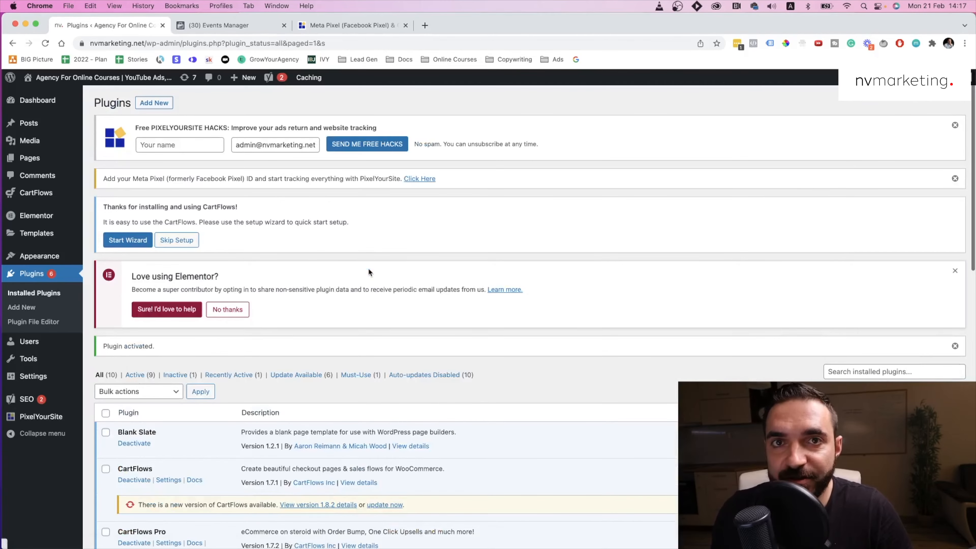
Step: Open the PixelYourSite dashboard at its general Pixel IDs section
{"action": "mouse_move", "coordinate": [31, 421]}
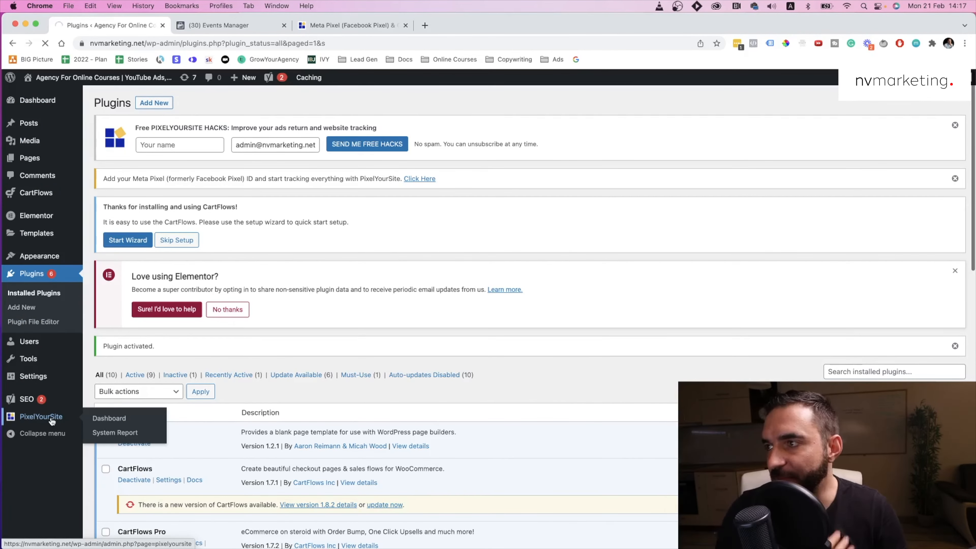
{"action": "scroll", "coordinate": [143, 427], "scroll_direction": "down", "scroll_amount": 2}
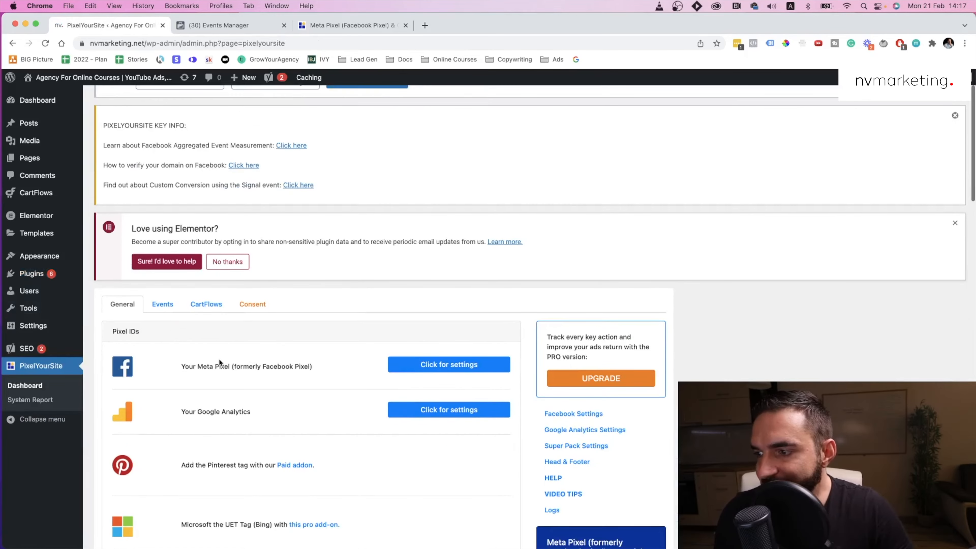
Step: Open the Meta Pixel settings in the Pixel IDs section and enable Conversion API and Advanced Matching
{"action": "left_click_drag", "start_coordinate": [183, 366], "coordinate": [228, 366]}
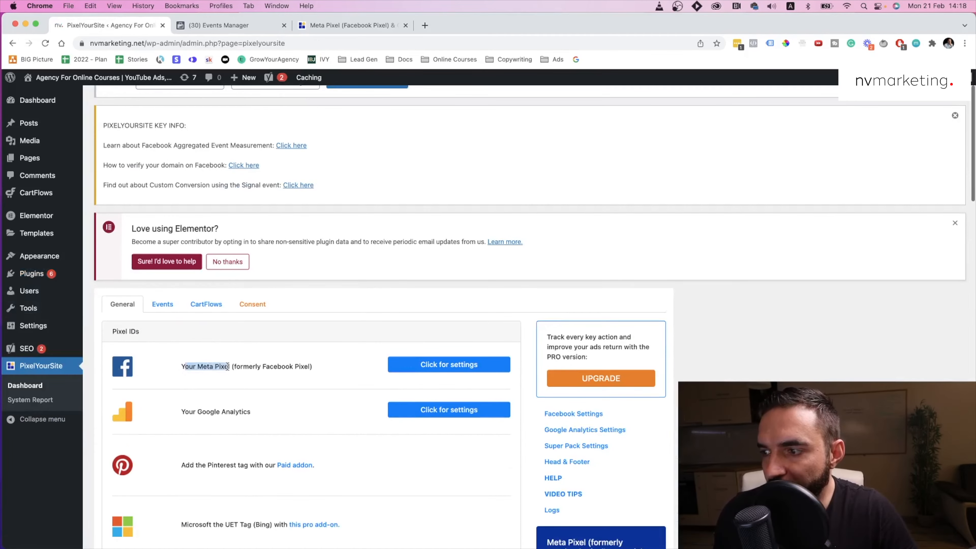
{"action": "scroll", "coordinate": [274, 365], "scroll_direction": "down", "scroll_amount": 1}
{"action": "triple_click", "coordinate": [274, 366]}
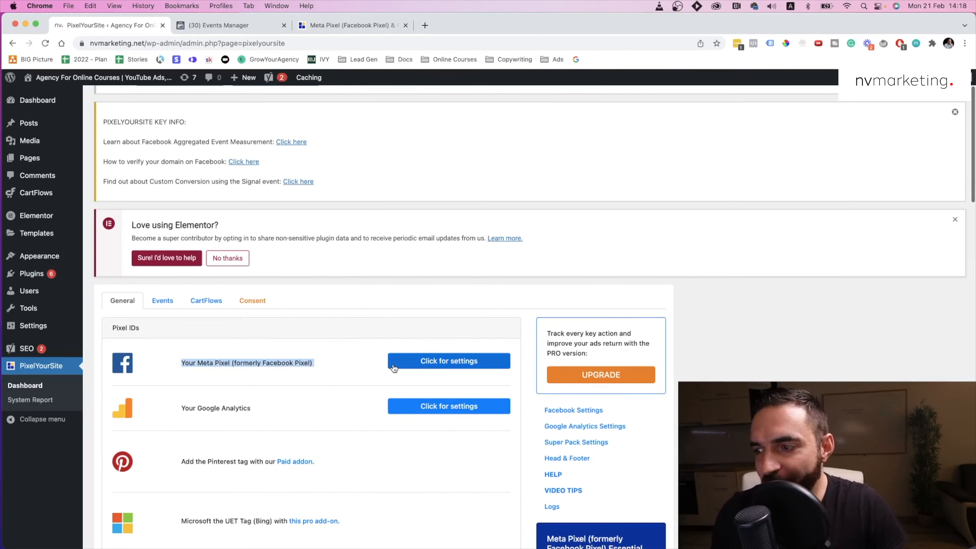
{"action": "left_click", "coordinate": [406, 365]}
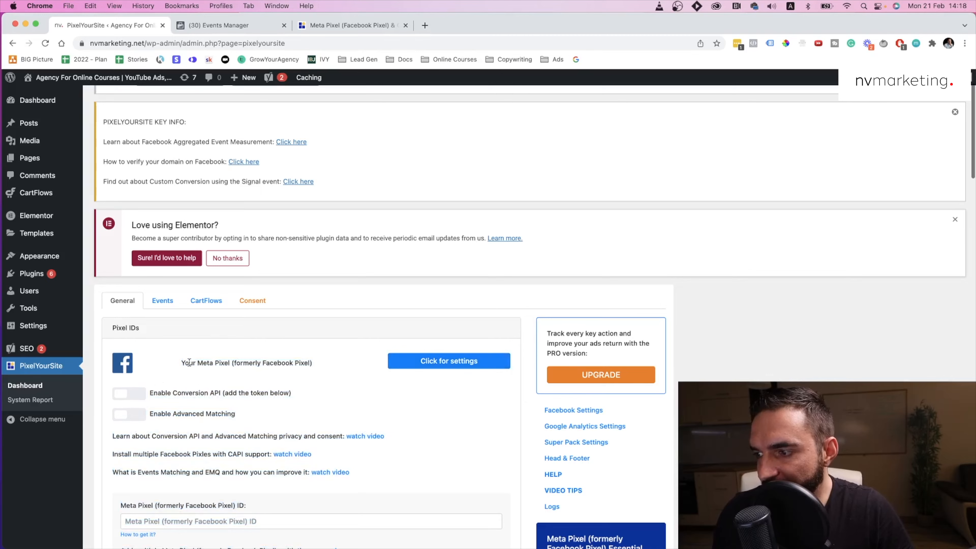
{"action": "left_click", "coordinate": [132, 394]}
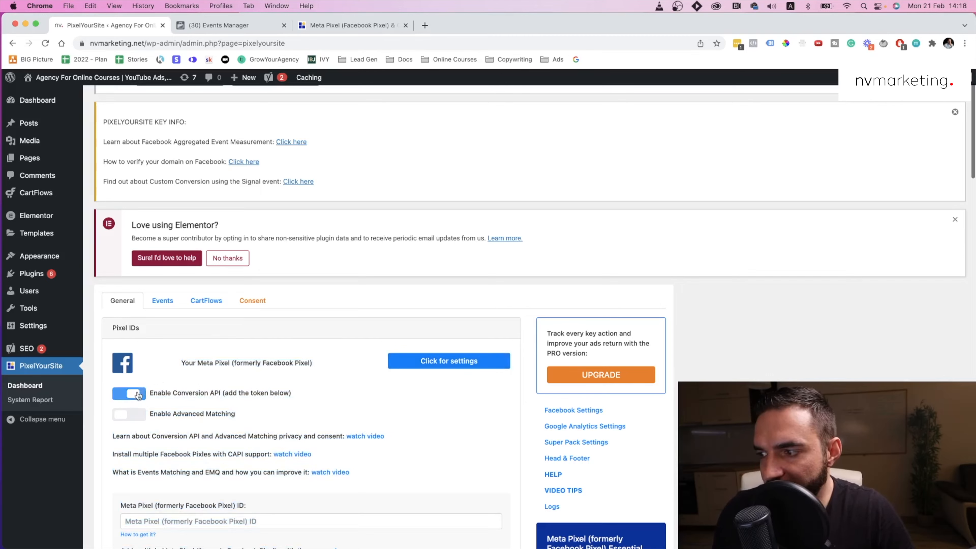
{"action": "triple_click", "coordinate": [206, 394]}
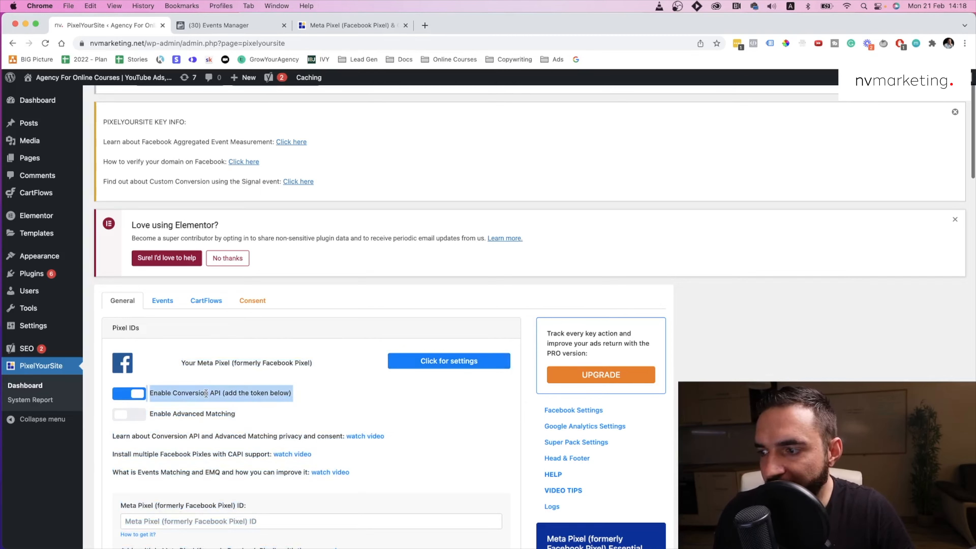
{"action": "triple_click", "coordinate": [179, 413]}
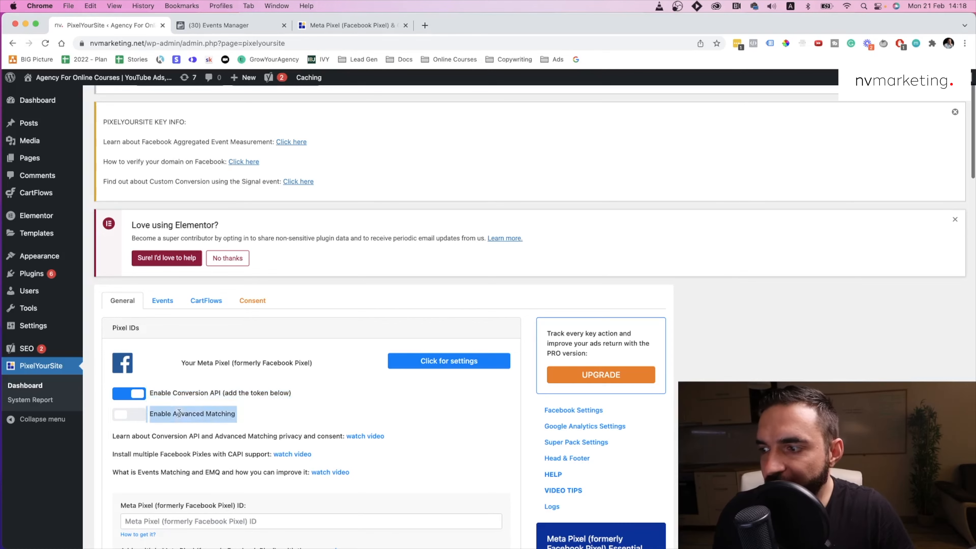
{"action": "left_click", "coordinate": [129, 414]}
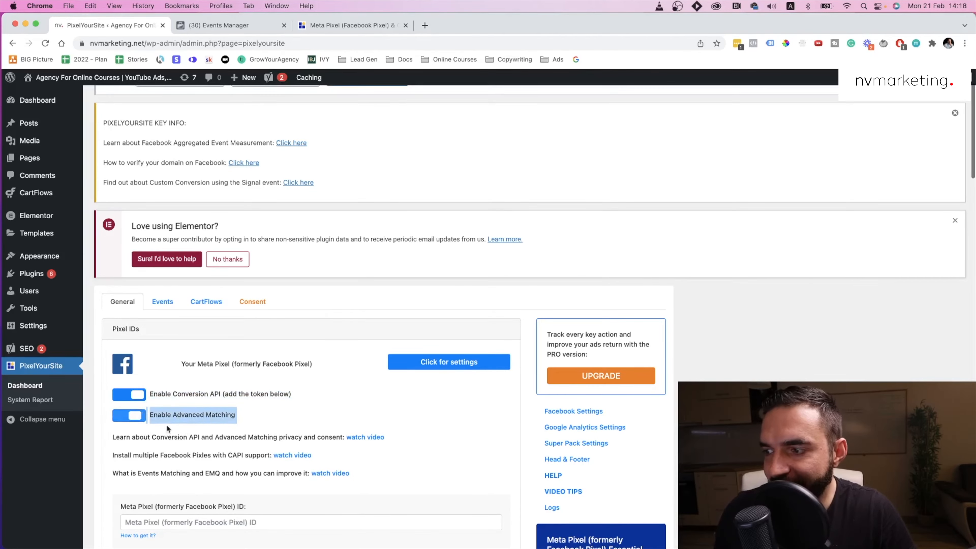
Step: Copy the NV Marketing pixel's ID from Events Manager into PixelYourSite's Meta Pixel ID field
{"action": "scroll", "coordinate": [181, 442], "scroll_direction": "down", "scroll_amount": 1}
{"action": "scroll", "coordinate": [180, 440], "scroll_direction": "down", "scroll_amount": 1}
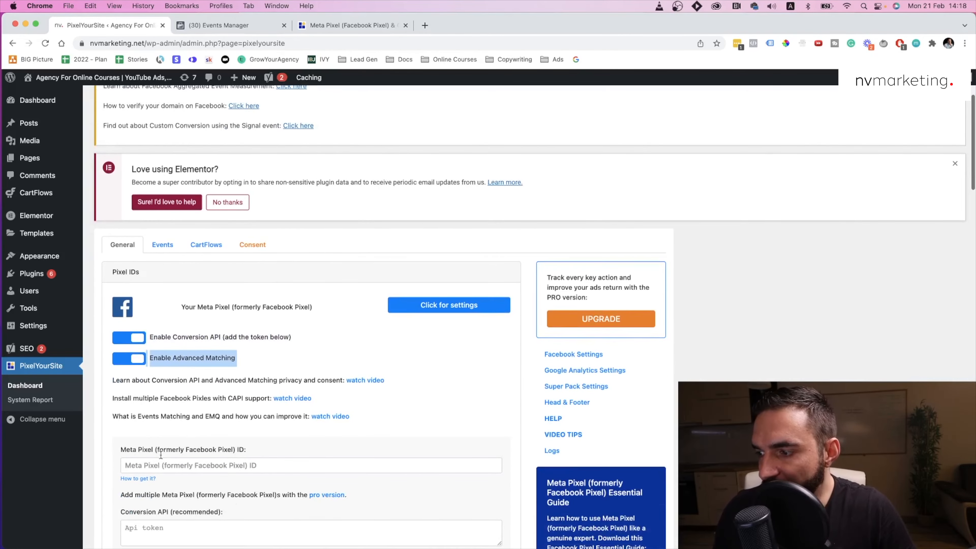
{"action": "left_click", "coordinate": [172, 465]}
{"action": "left_click", "coordinate": [254, 451]}
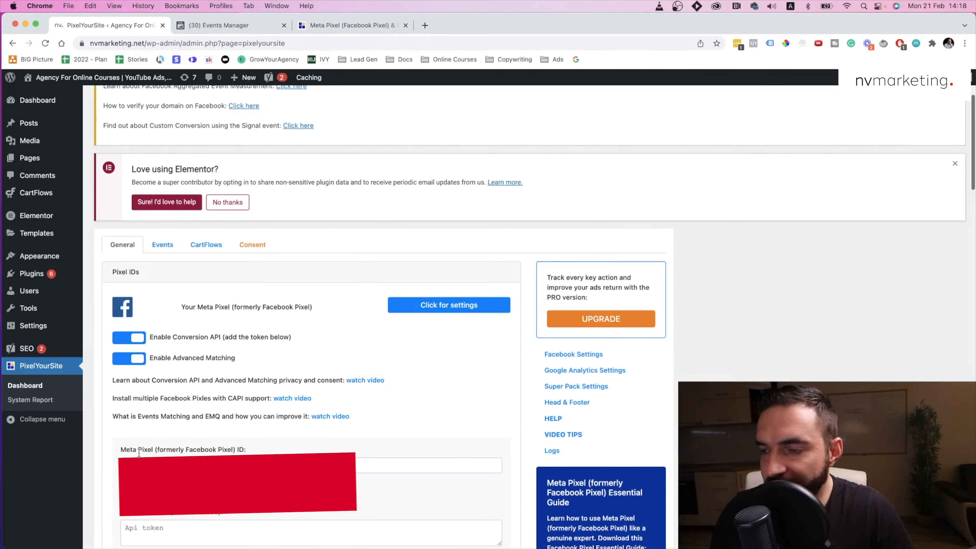
{"action": "left_click", "coordinate": [247, 465]}
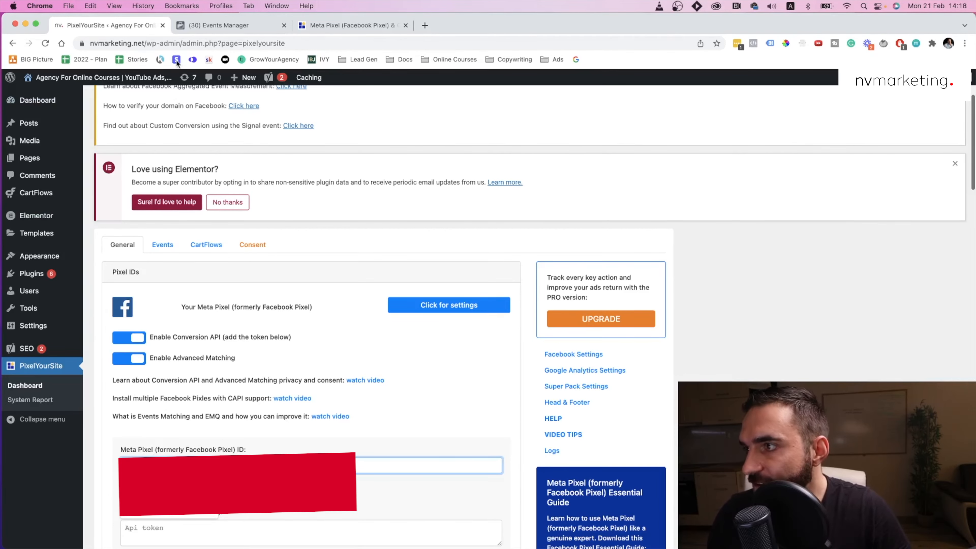
{"action": "left_click", "coordinate": [204, 26]}
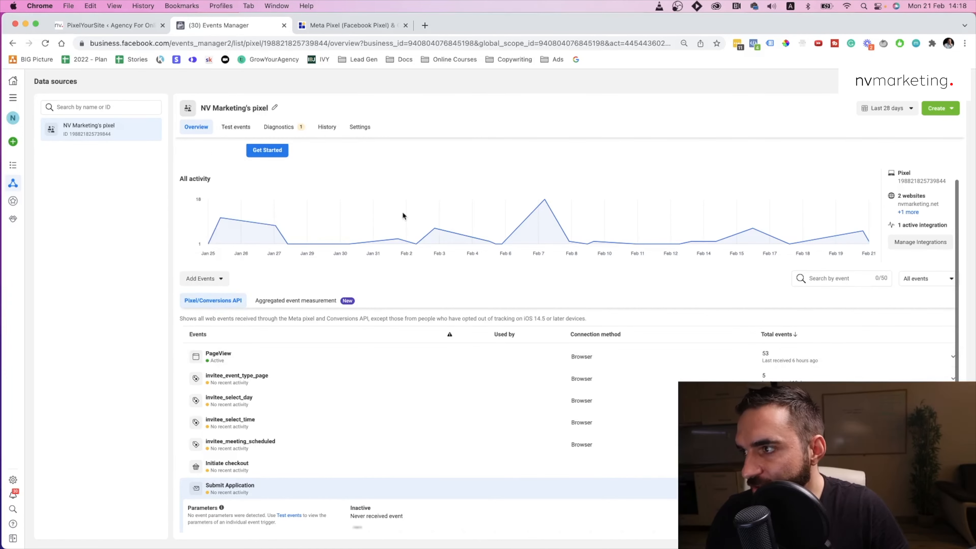
{"action": "scroll", "coordinate": [403, 216], "scroll_direction": "up", "scroll_amount": 2}
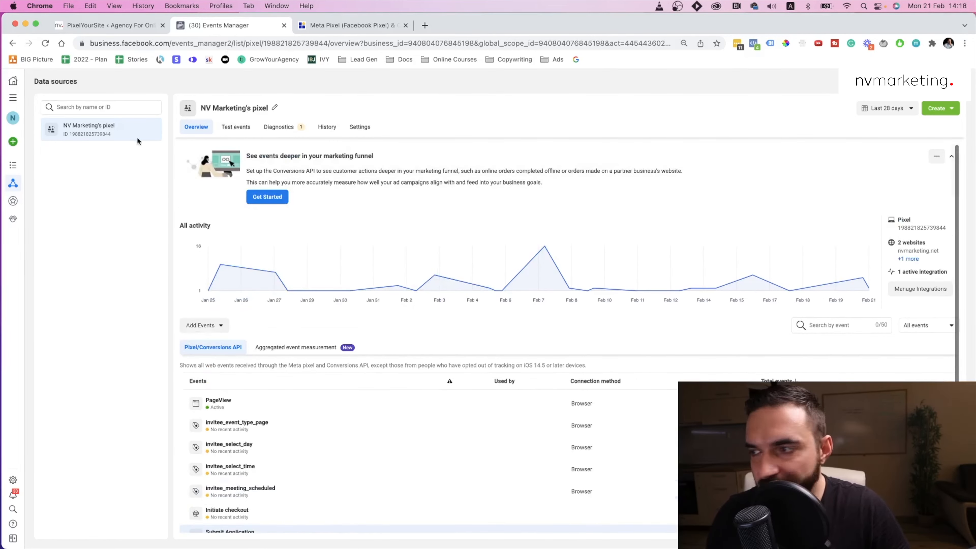
{"action": "left_click_drag", "start_coordinate": [118, 135], "coordinate": [67, 136]}
{"action": "key", "text": "super+c"}
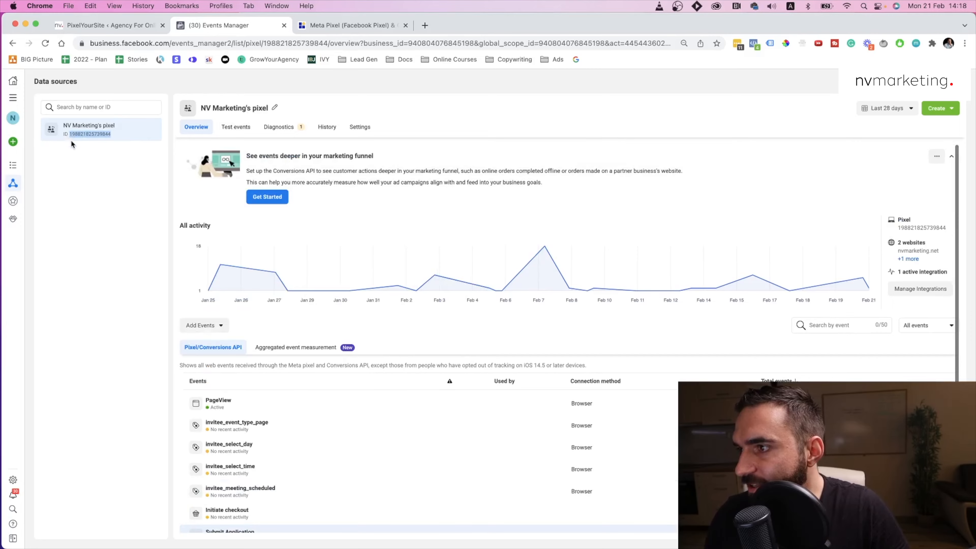
{"action": "left_click", "coordinate": [108, 25]}
{"action": "key", "text": "super+v"}
Step: Generate a Conversions API access token for manual setup in the pixel's Events Manager settings and copy it
{"action": "scroll", "coordinate": [131, 419], "scroll_direction": "down", "scroll_amount": 3}
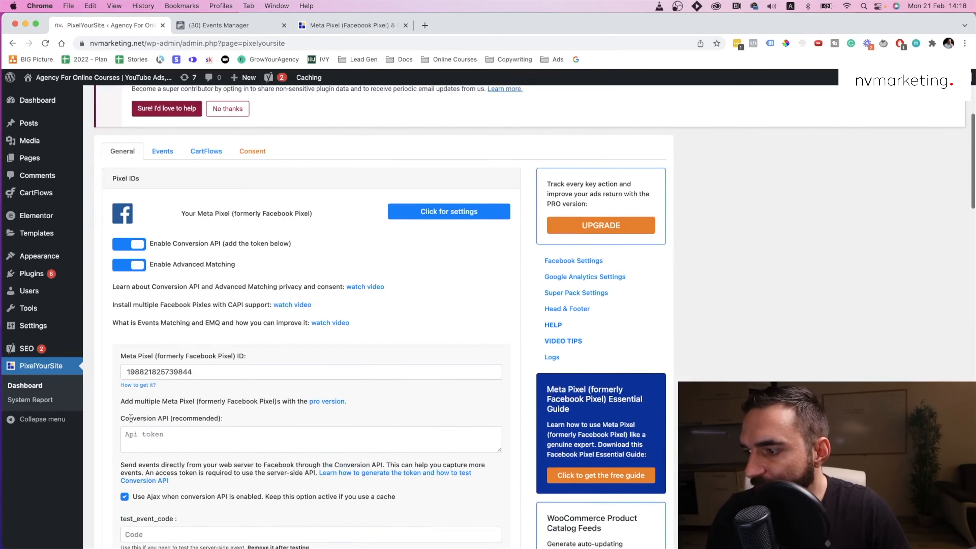
{"action": "left_click", "coordinate": [150, 436]}
{"action": "scroll", "coordinate": [170, 448], "scroll_direction": "down", "scroll_amount": 3}
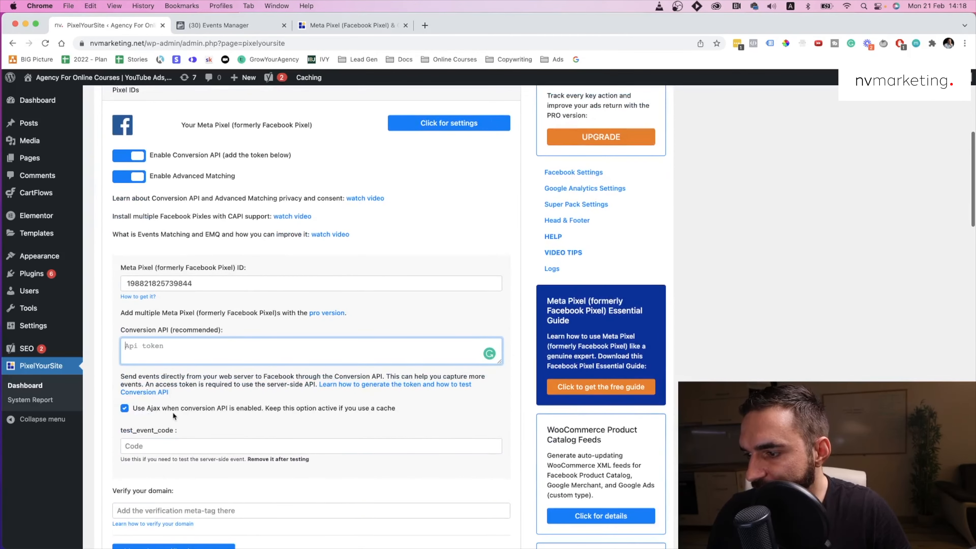
{"action": "left_click", "coordinate": [215, 25]}
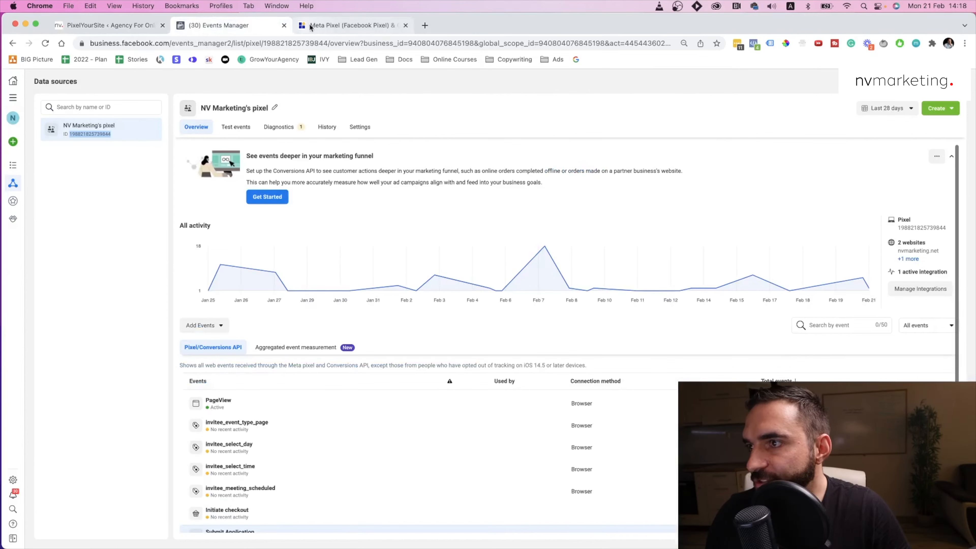
{"action": "left_click", "coordinate": [355, 129]}
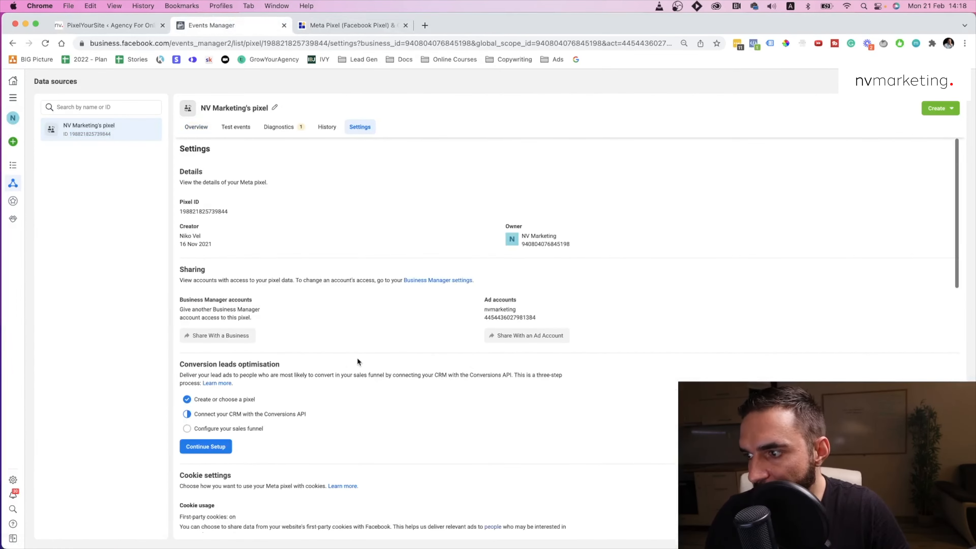
{"action": "scroll", "coordinate": [331, 362], "scroll_direction": "down", "scroll_amount": 5}
{"action": "scroll", "coordinate": [333, 361], "scroll_direction": "down", "scroll_amount": 4}
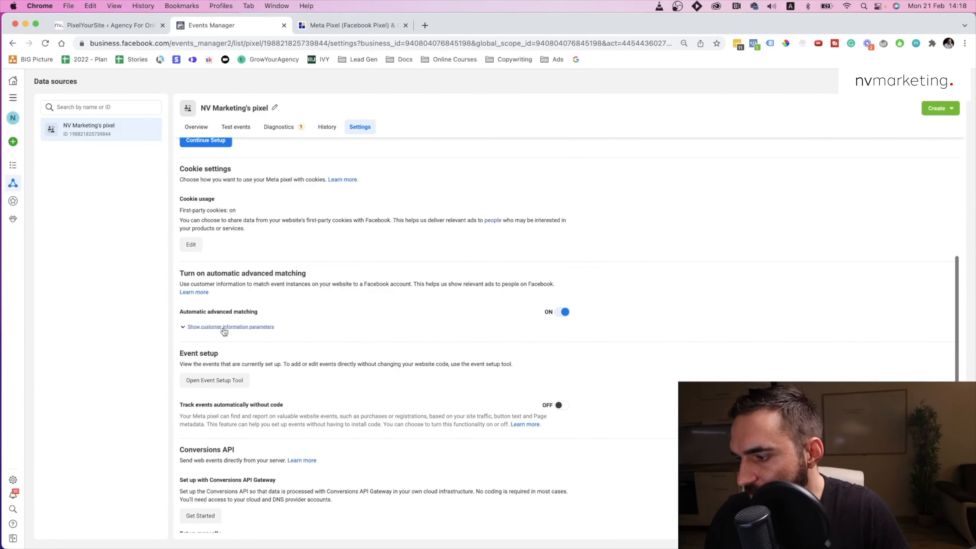
{"action": "scroll", "coordinate": [225, 332], "scroll_direction": "down", "scroll_amount": 3}
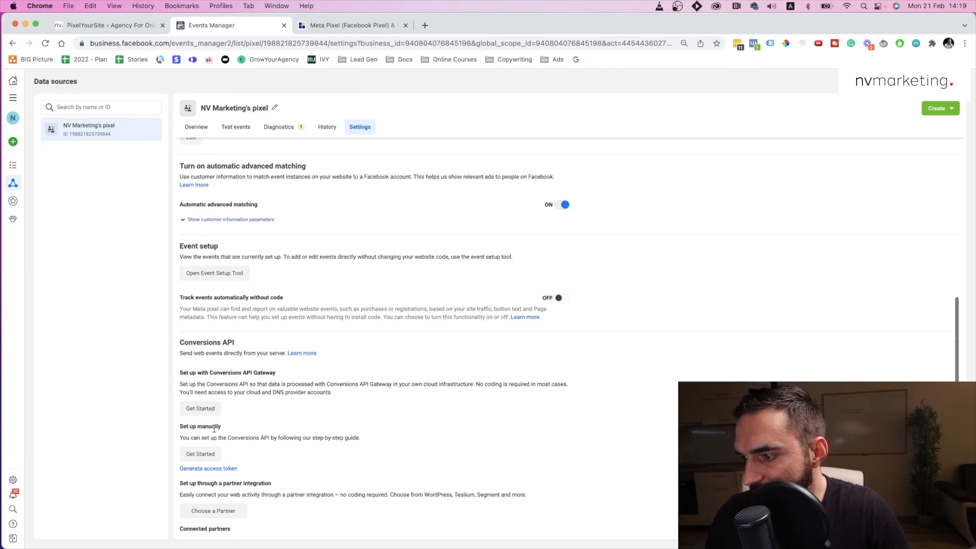
{"action": "left_click", "coordinate": [208, 469]}
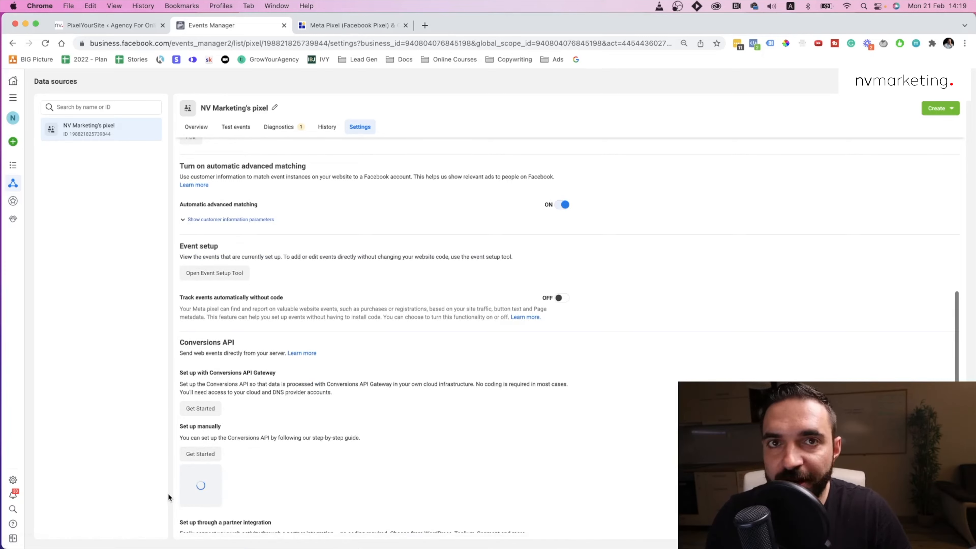
{"action": "scroll", "coordinate": [269, 479], "scroll_direction": "down", "scroll_amount": 2}
{"action": "scroll", "coordinate": [297, 473], "scroll_direction": "down", "scroll_amount": 1}
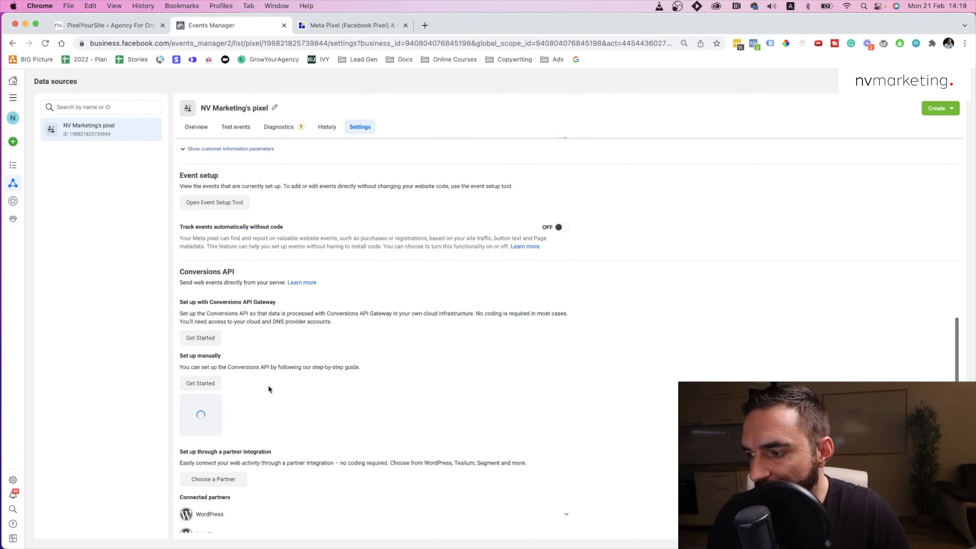
{"action": "scroll", "coordinate": [269, 461], "scroll_direction": "down", "scroll_amount": 6}
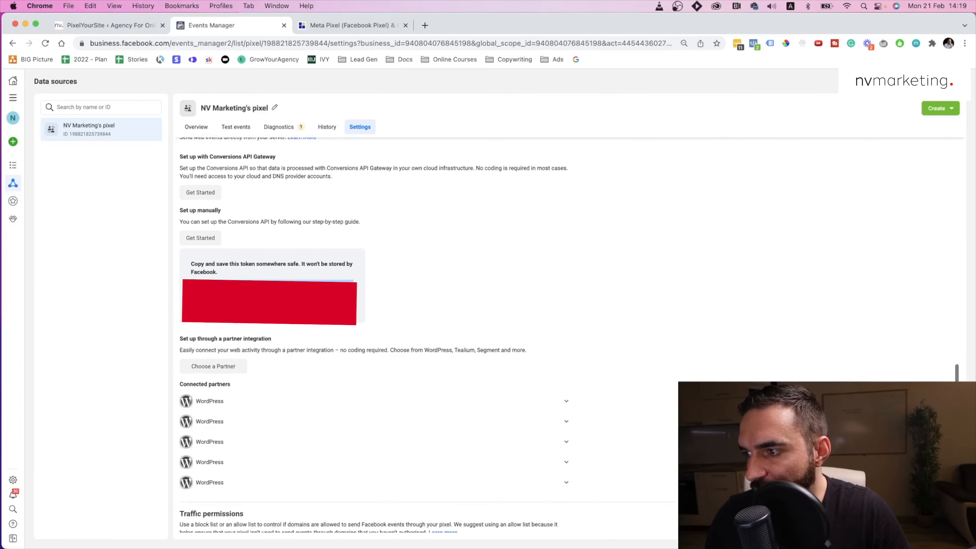
Step: Paste the access token into PixelYourSite's Conversion API field and save the plugin settings
{"action": "left_click", "coordinate": [93, 24]}
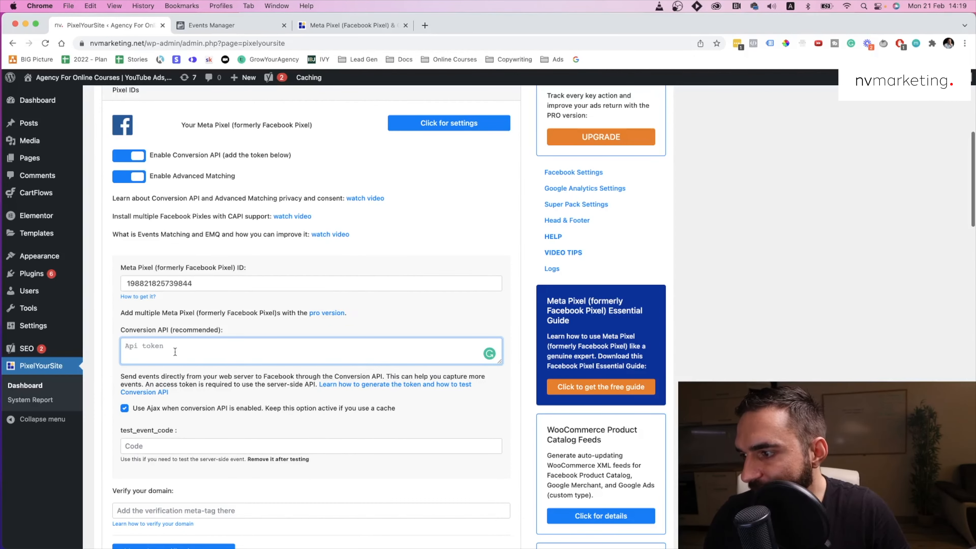
{"action": "key", "text": "super+v"}
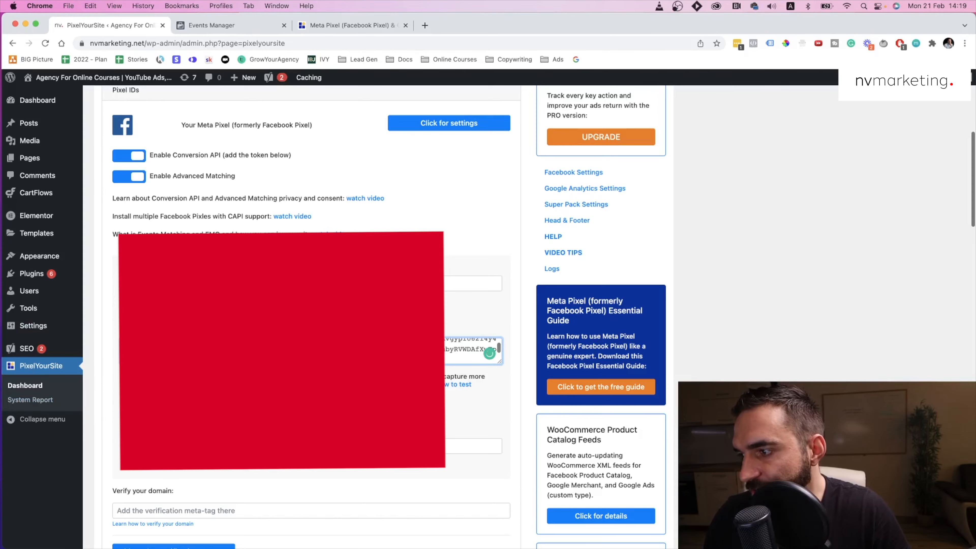
{"action": "scroll", "coordinate": [308, 308], "scroll_direction": "down", "scroll_amount": 5}
{"action": "scroll", "coordinate": [308, 307], "scroll_direction": "down", "scroll_amount": 15}
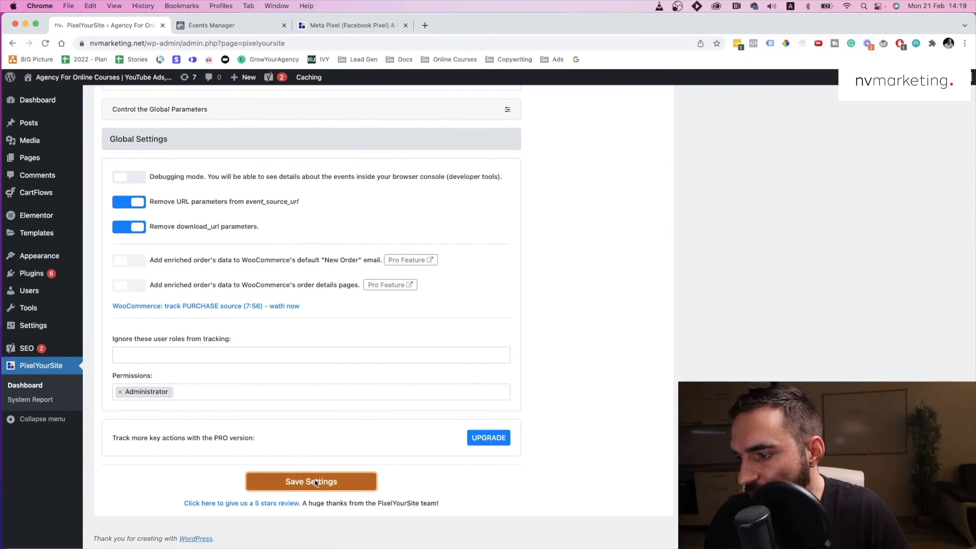
{"action": "left_click", "coordinate": [314, 479]}
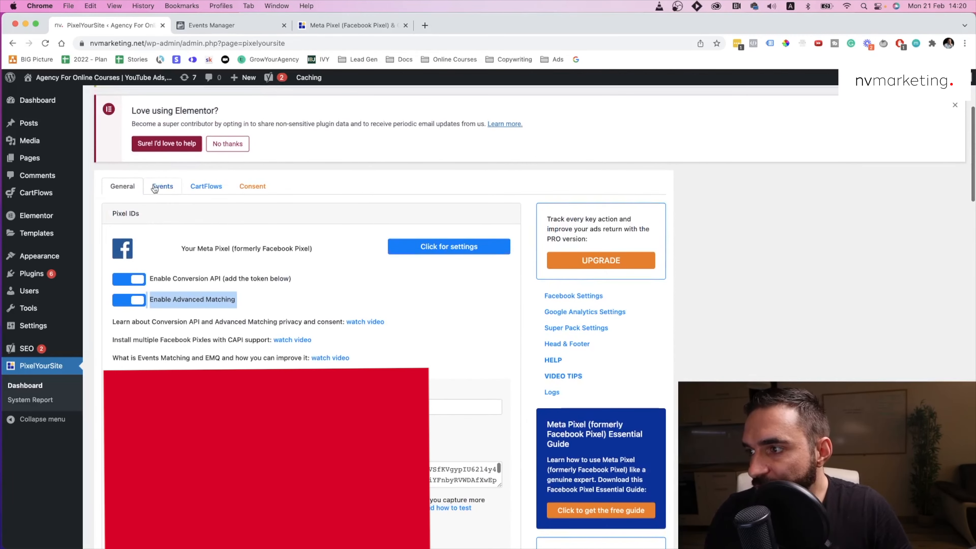
Step: Add a new event to the Events List in PixelYourSite's Events section
{"action": "left_click", "coordinate": [165, 187]}
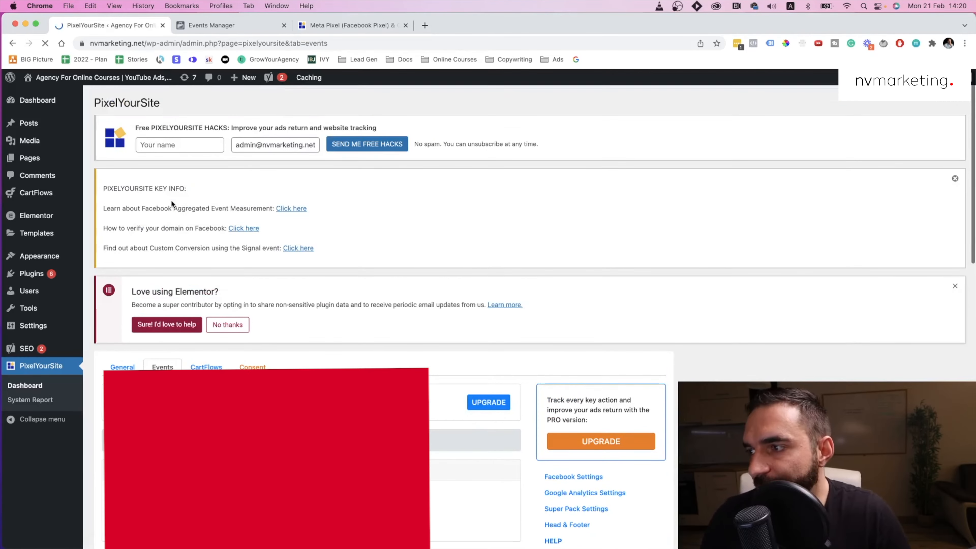
{"action": "scroll", "coordinate": [279, 376], "scroll_direction": "down", "scroll_amount": 3}
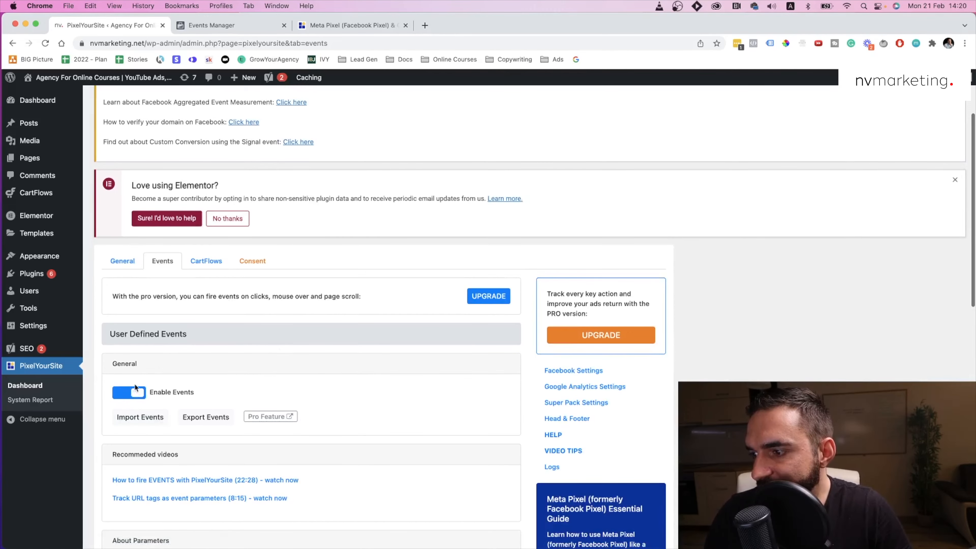
{"action": "scroll", "coordinate": [137, 389], "scroll_direction": "down", "scroll_amount": 10}
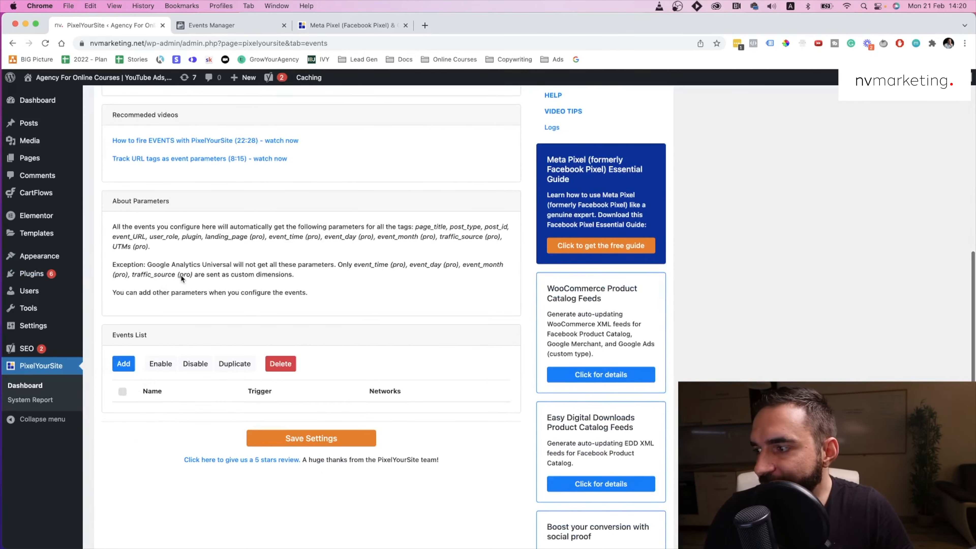
{"action": "scroll", "coordinate": [181, 275], "scroll_direction": "up", "scroll_amount": 5}
{"action": "scroll", "coordinate": [127, 310], "scroll_direction": "down", "scroll_amount": 7}
{"action": "left_click", "coordinate": [124, 296]}
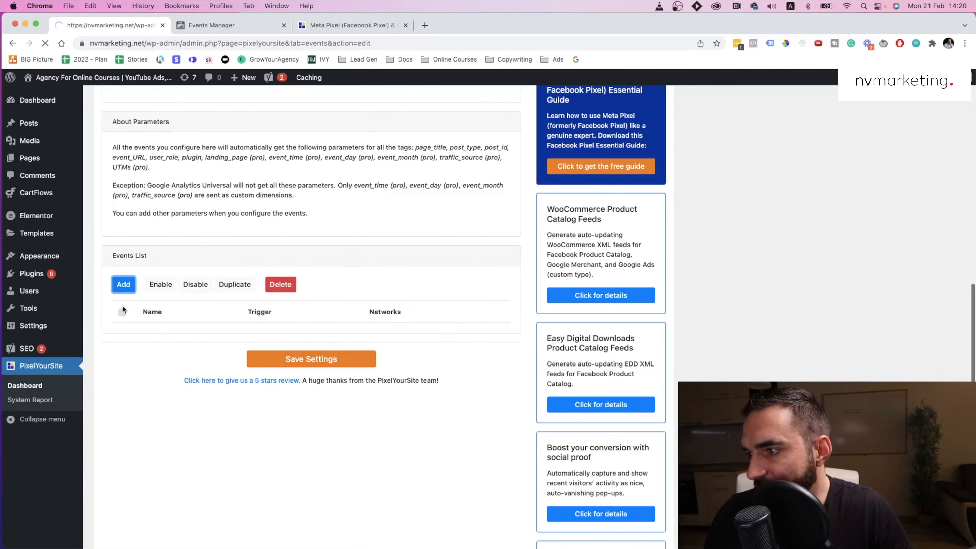
Step: Name the new event "Application Completed" and choose Page visit as its trigger
{"action": "scroll", "coordinate": [246, 419], "scroll_direction": "down", "scroll_amount": 3}
{"action": "left_click", "coordinate": [241, 433]}
{"action": "left_click", "coordinate": [278, 384]}
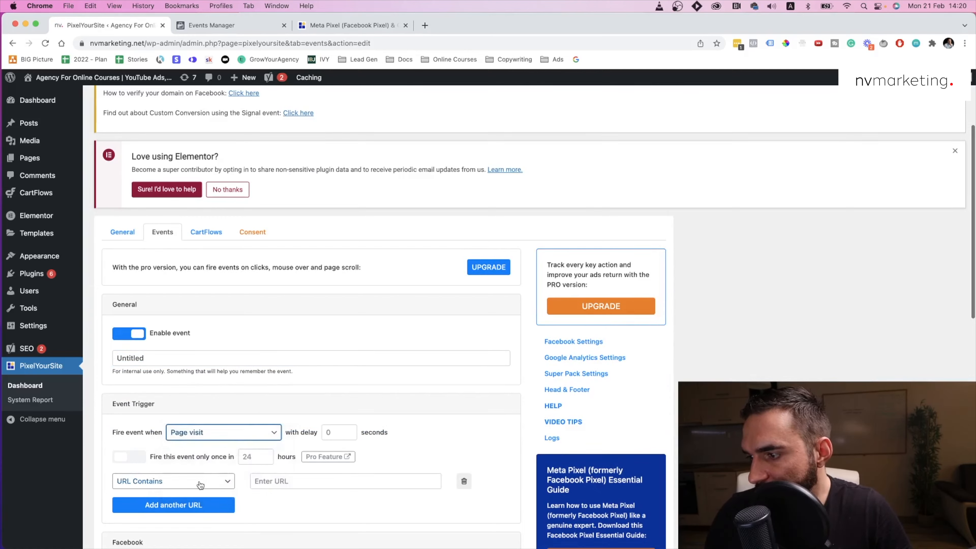
{"action": "double_click", "coordinate": [152, 357]}
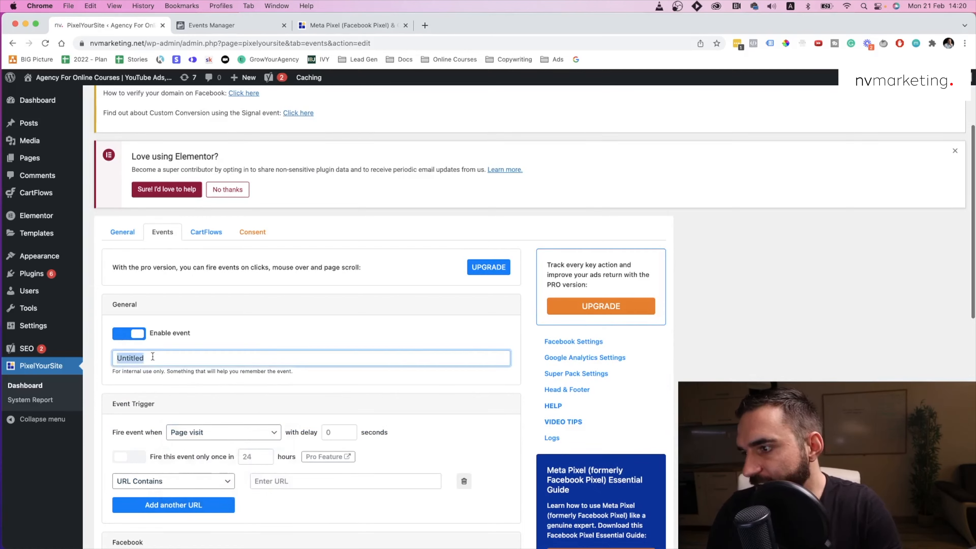
{"action": "key", "text": "BackSpace"}
{"action": "type", "text": "Application Complete"}
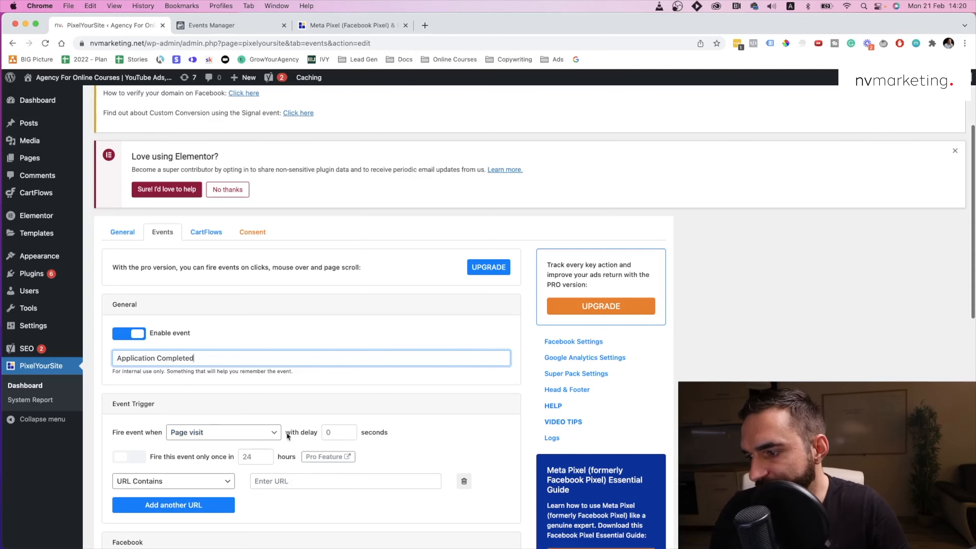
{"action": "left_click", "coordinate": [213, 433]}
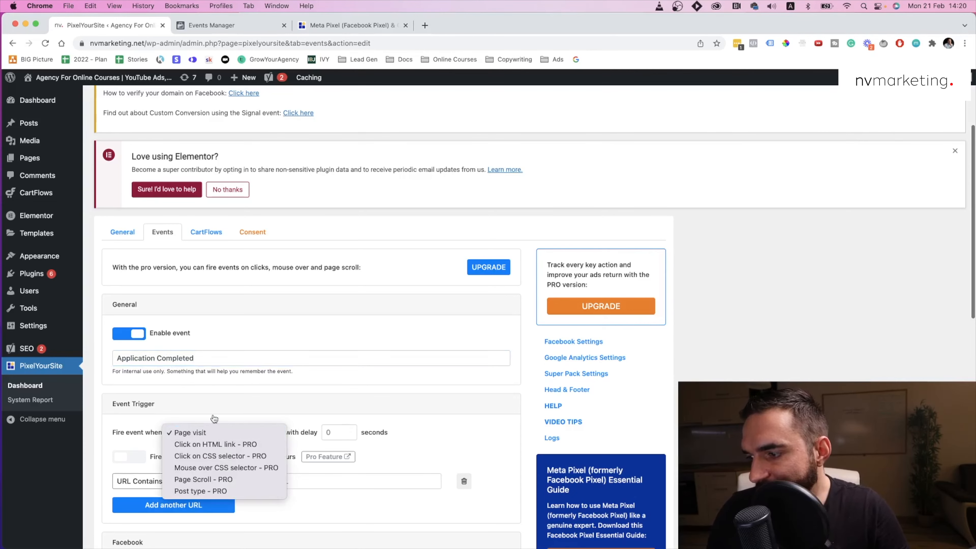
{"action": "left_click", "coordinate": [213, 432]}
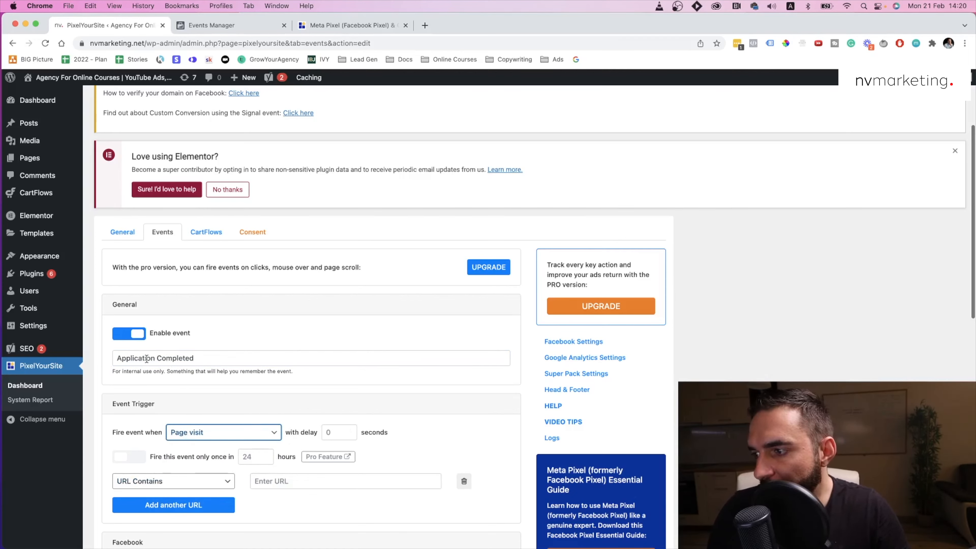
Step: Enter "/thank-" as the URL Contains condition of the event trigger
{"action": "scroll", "coordinate": [250, 382], "scroll_direction": "down", "scroll_amount": 3}
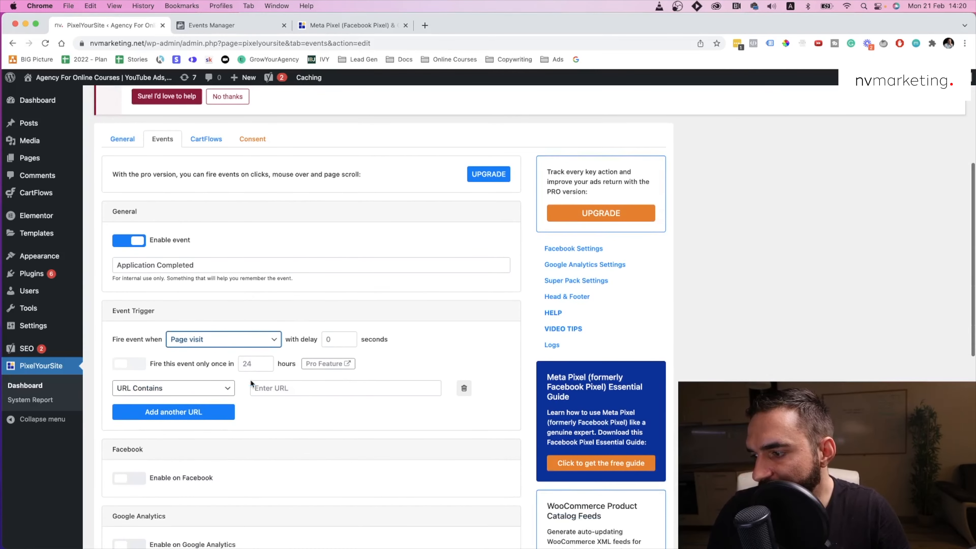
{"action": "left_click", "coordinate": [280, 389]}
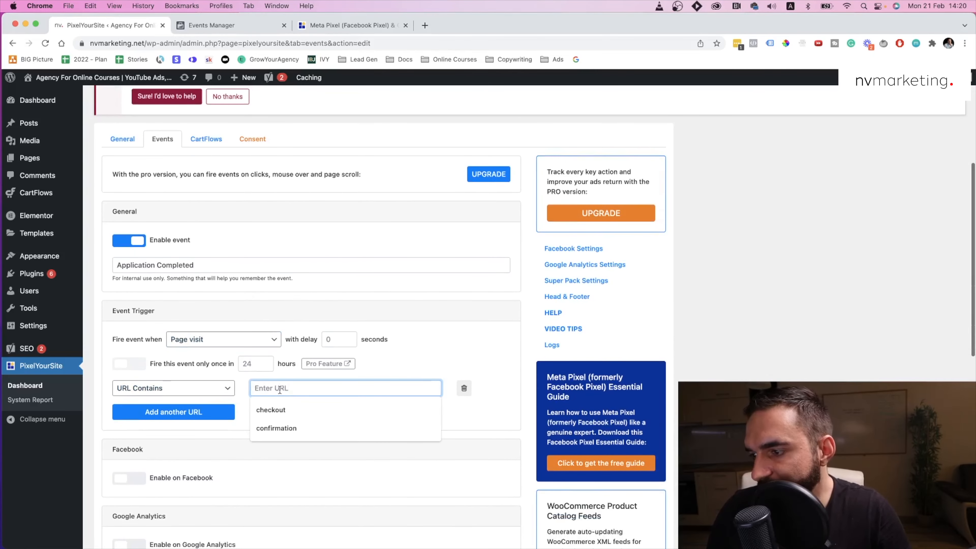
{"action": "type", "text": "t"}
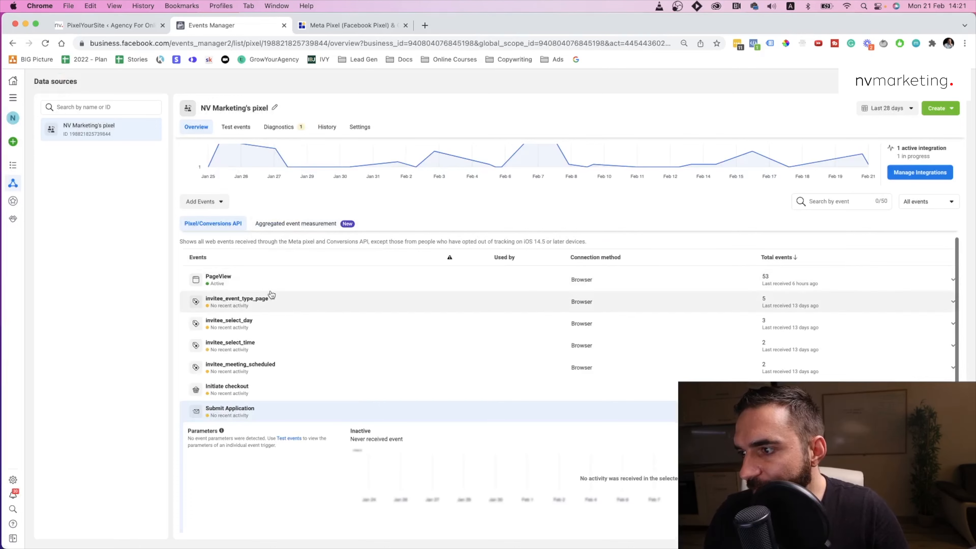
{"action": "left_click", "coordinate": [105, 27]}
{"action": "type", "text": "hank-"}
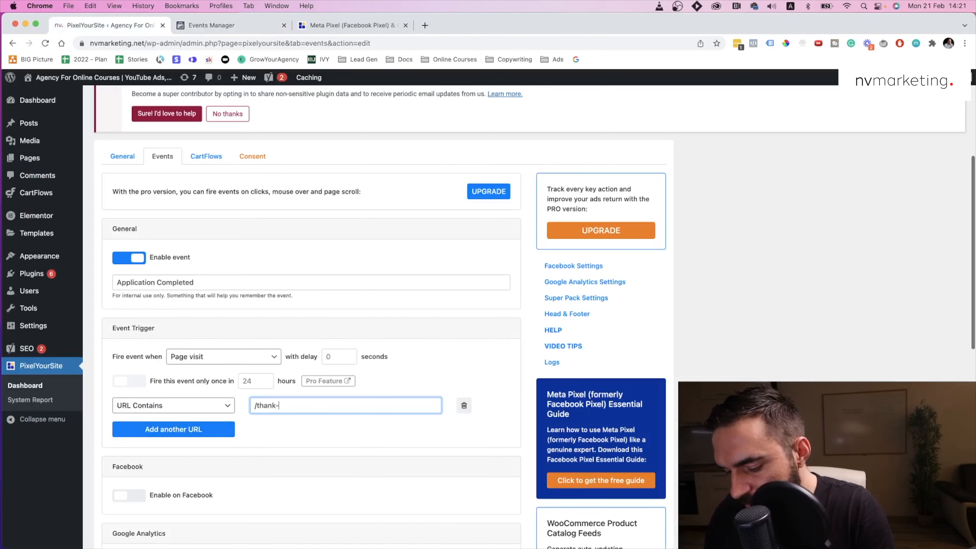